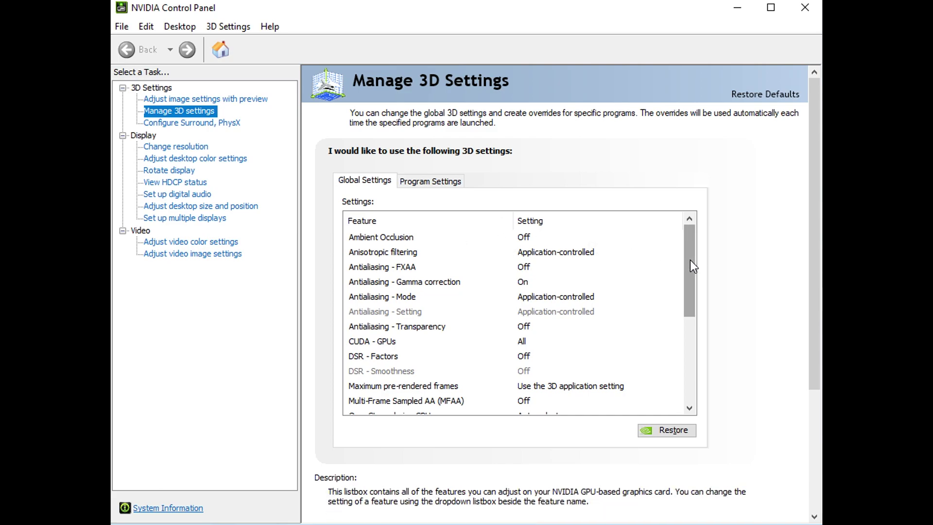
left_click_drag(690, 260, 690, 267)
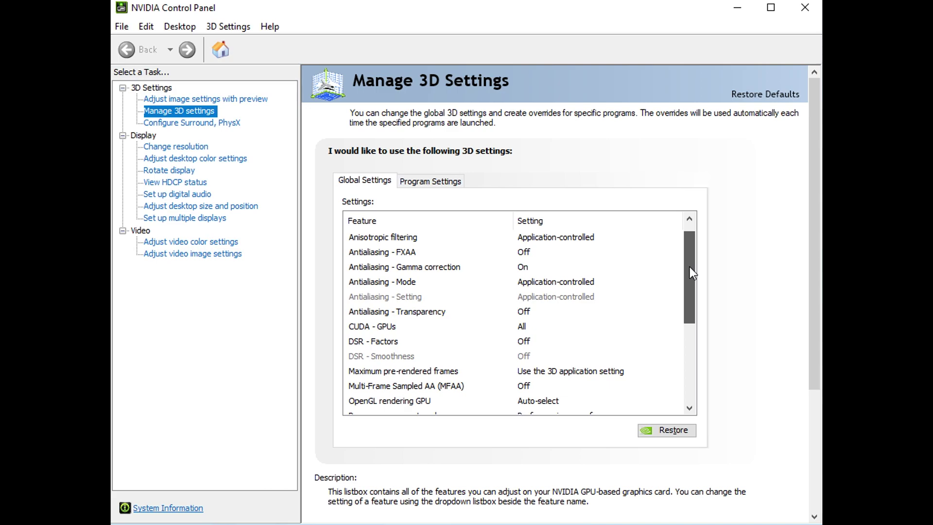
left_click_drag(689, 268, 690, 272)
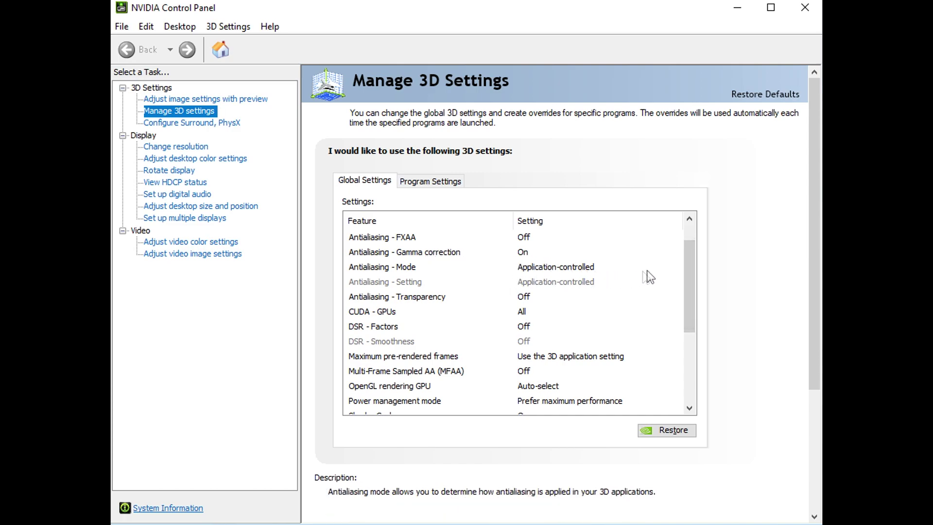
left_click_drag(689, 273, 686, 291)
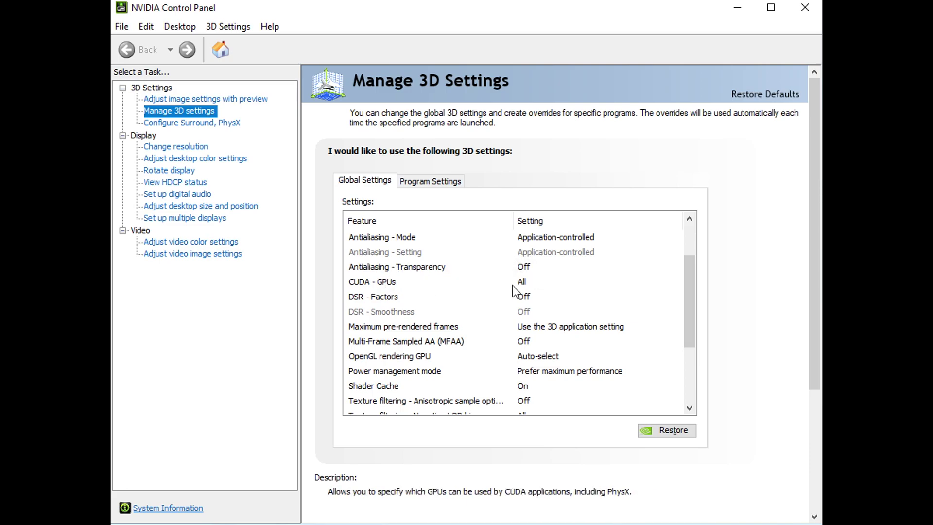
left_click_drag(691, 297, 689, 306)
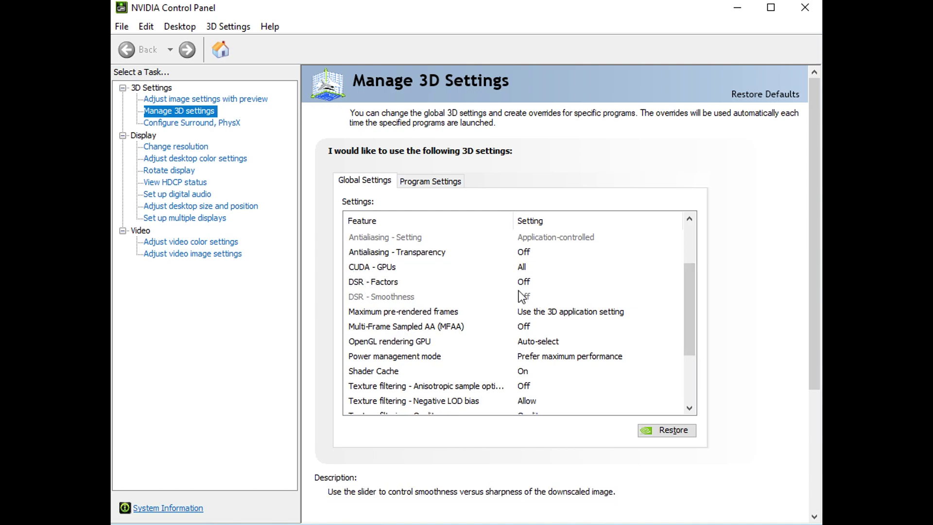
left_click_drag(694, 295, 693, 307)
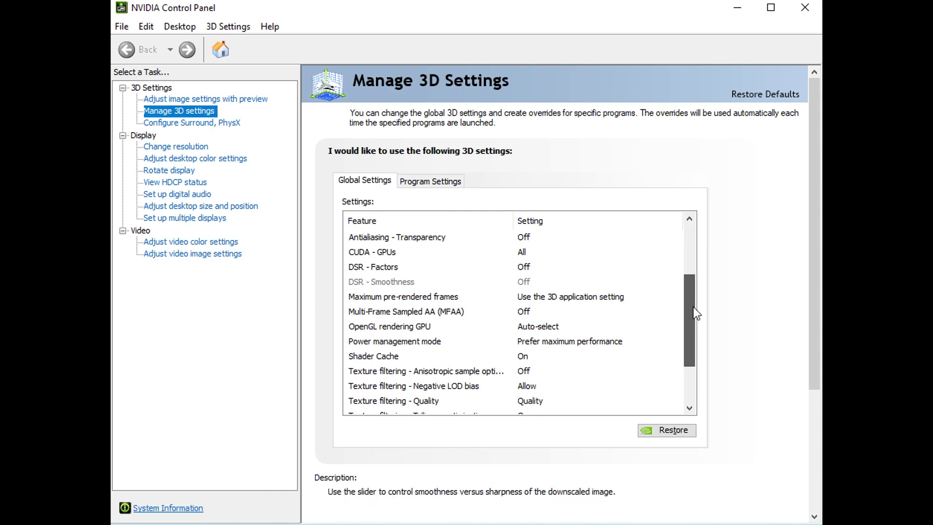
left_click(534, 265)
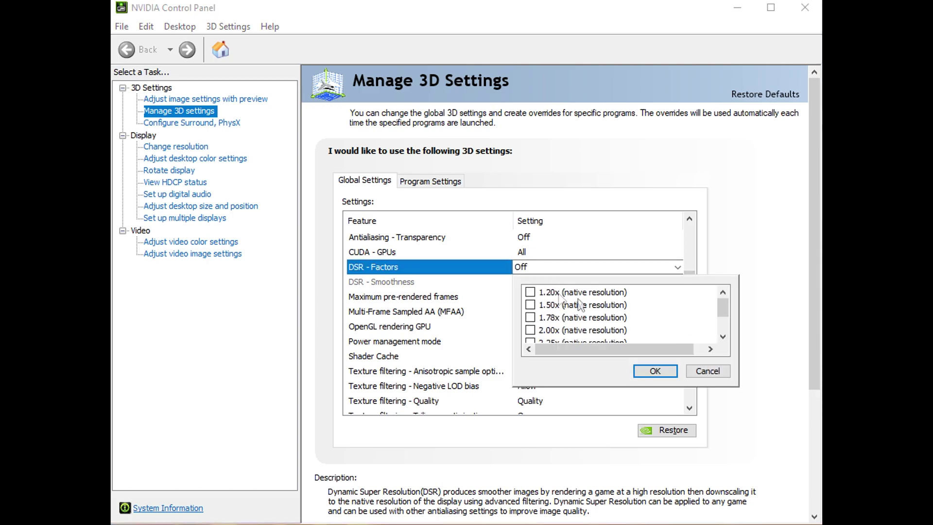
left_click(707, 370)
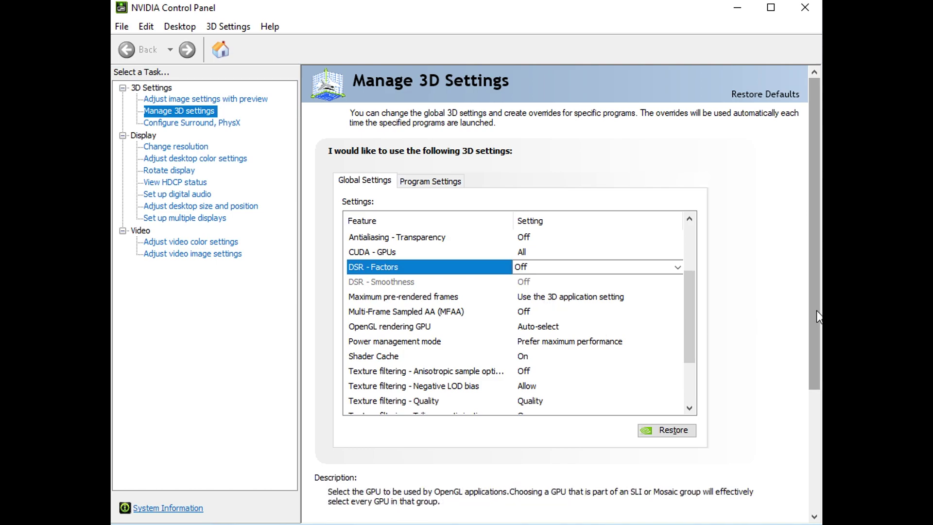
left_click_drag(813, 219, 814, 321)
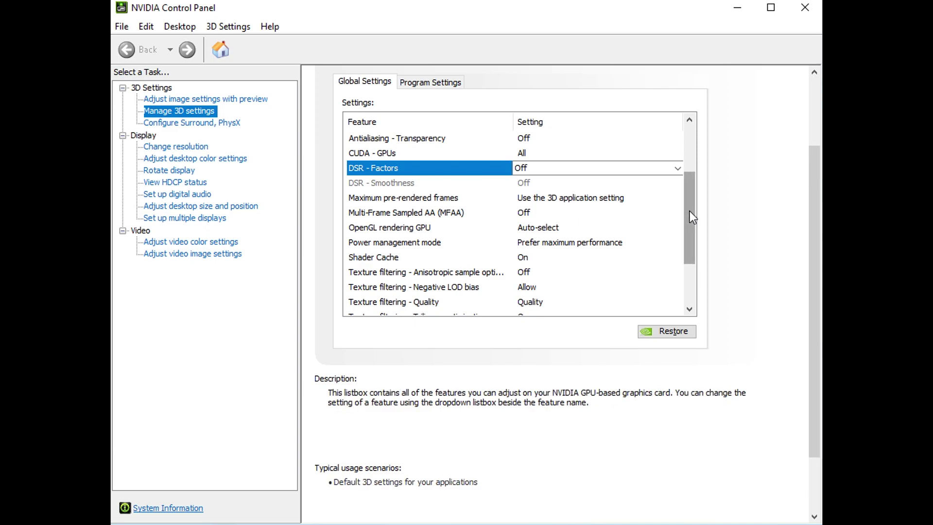
scroll(689, 211, "down", 1)
scroll(656, 211, "down", 1)
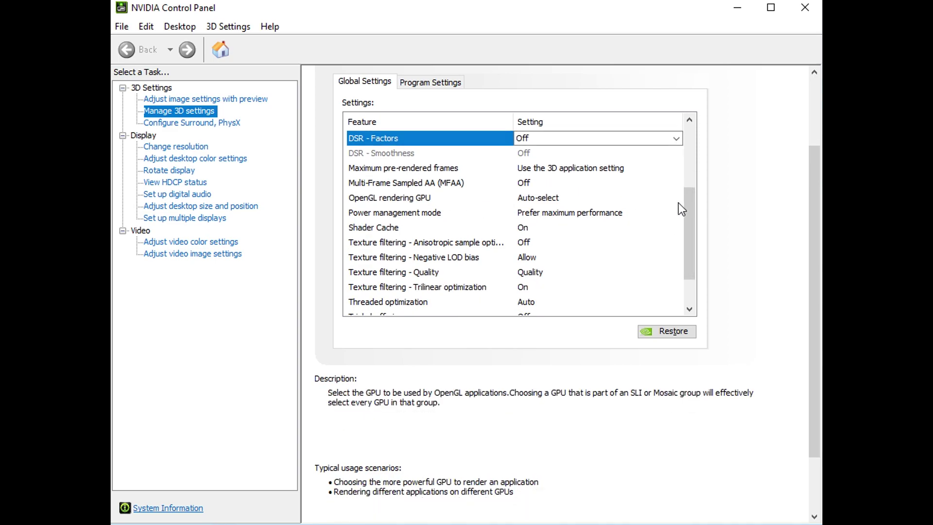
scroll(693, 221, "down", 1)
scroll(693, 228, "down", 1)
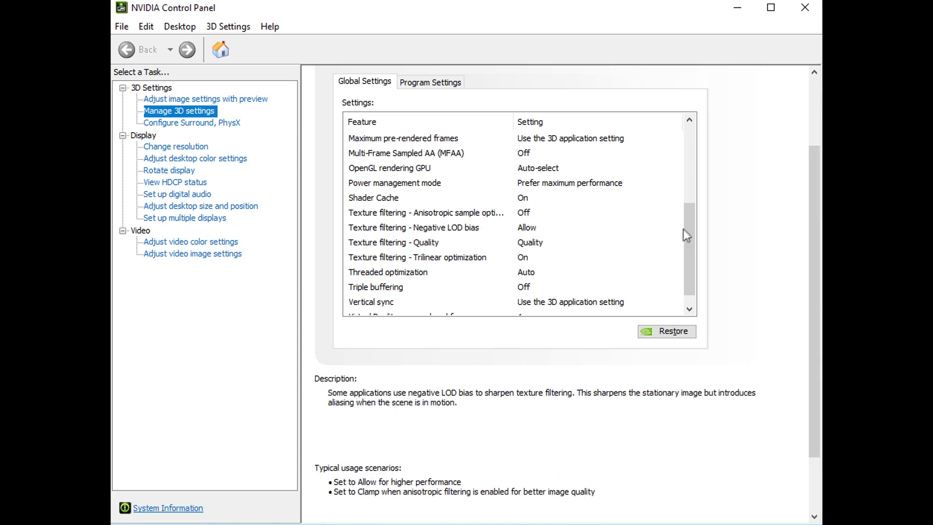
scroll(685, 235, "down", 1)
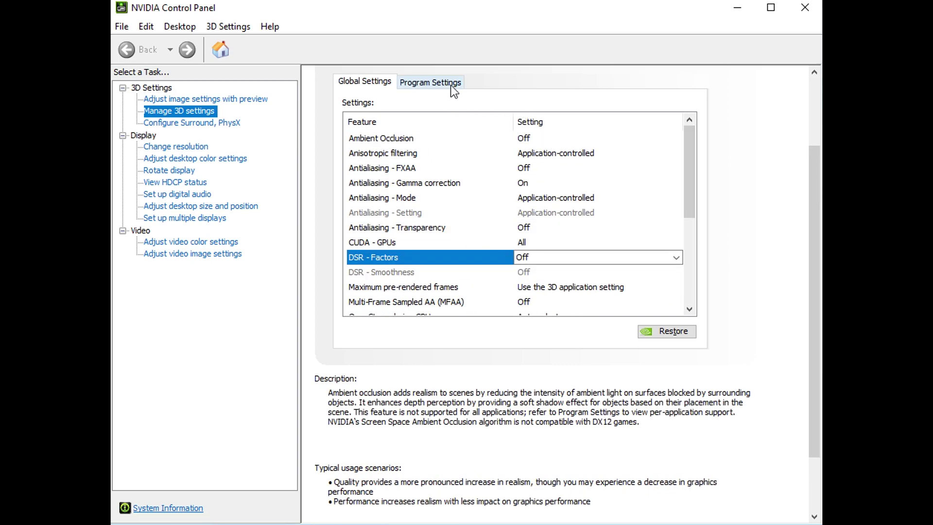
Switch to Program Settings showing the PLAYERUNKNOWN'S BATTLEGROUNDS profile.
left_click(451, 85)
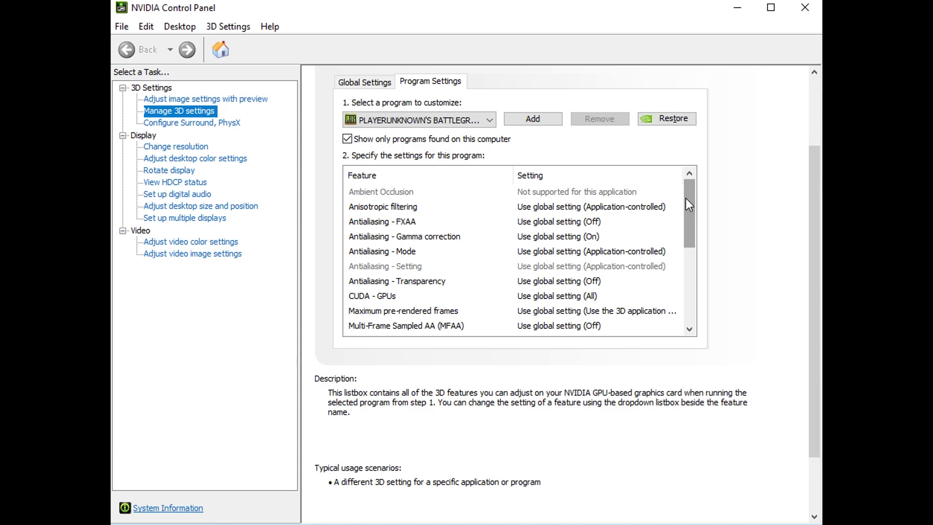
left_click_drag(686, 199, 690, 276)
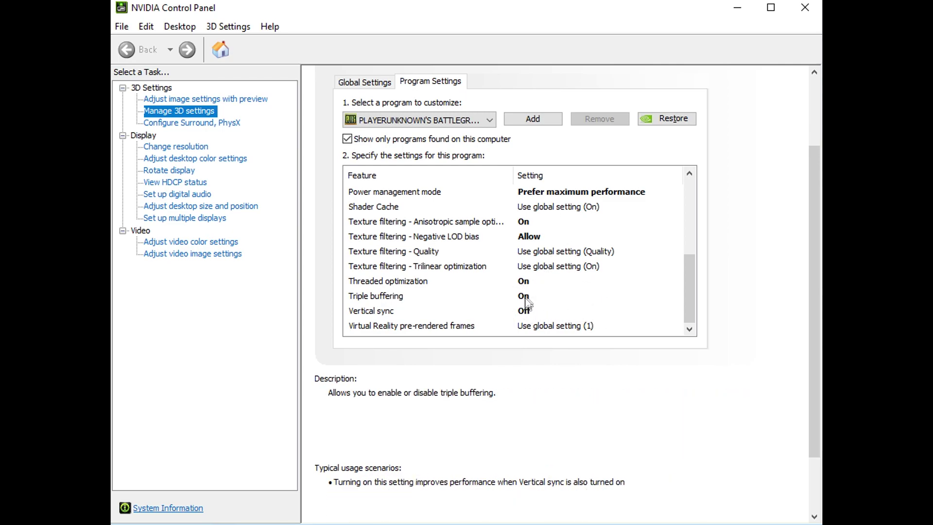
Keep Threaded optimization On, Triple buffering On and Negative LOD bias Allow for the game profile.
left_click(524, 280)
left_click(677, 280)
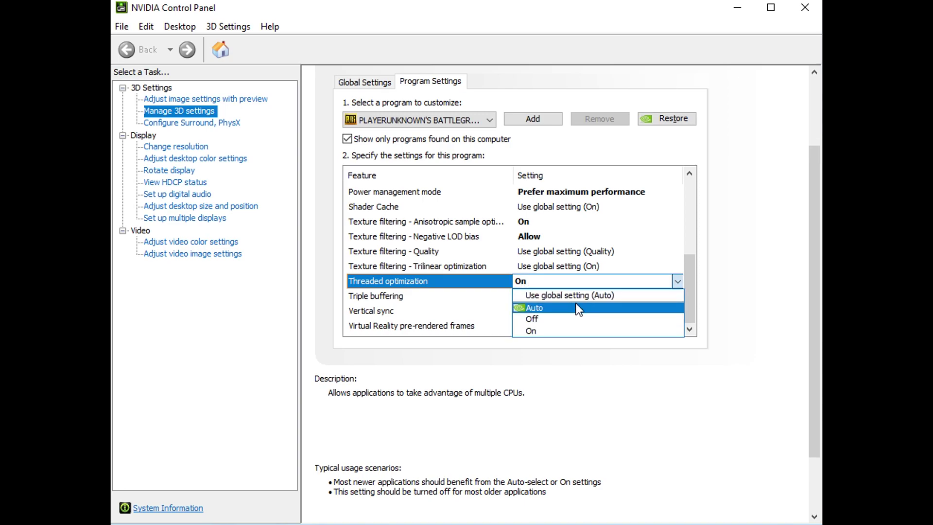
left_click(547, 328)
left_click(554, 295)
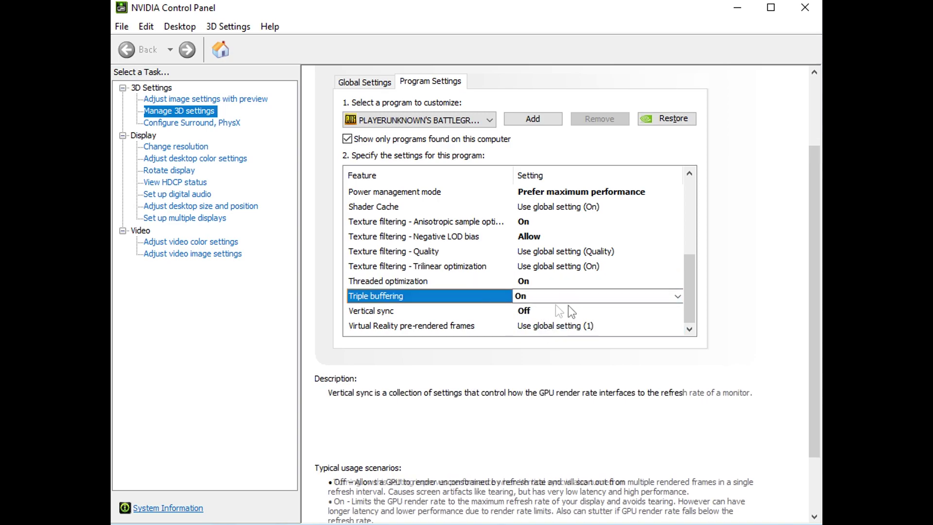
left_click(572, 311)
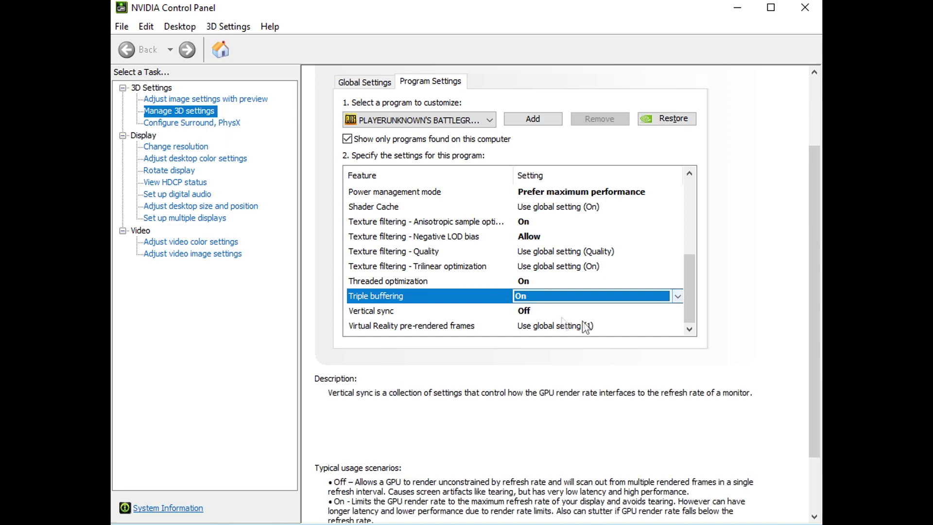
left_click(555, 236)
left_click(555, 237)
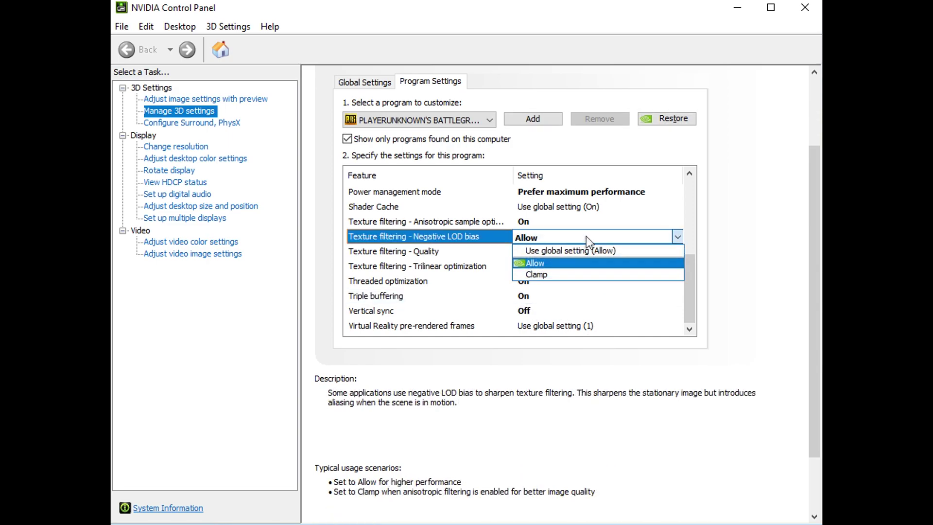
left_click(583, 262)
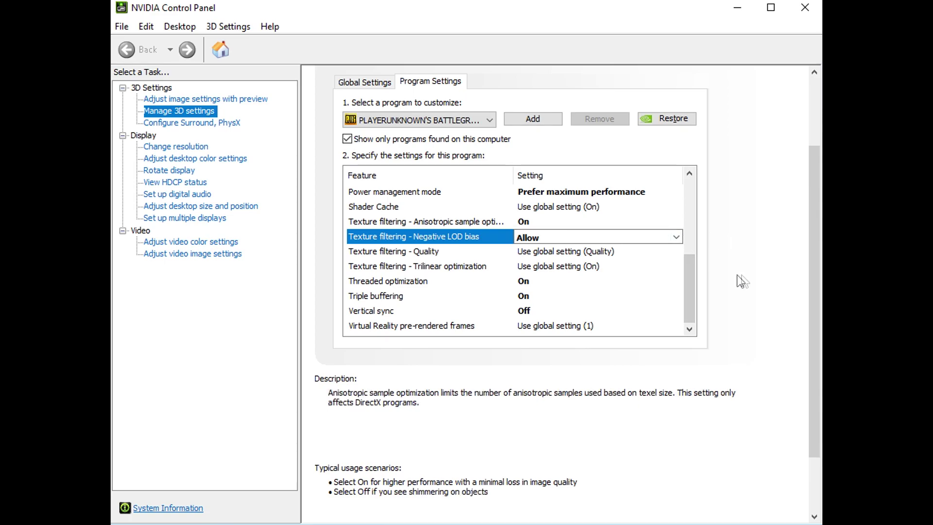
Toggle Negative LOD bias to Clamp and back to Allow, then apply the game's 3D settings.
mouse_move(814, 258)
left_mouse_down()
mouse_move(816, 215)
mouse_move(815, 241)
left_mouse_up()
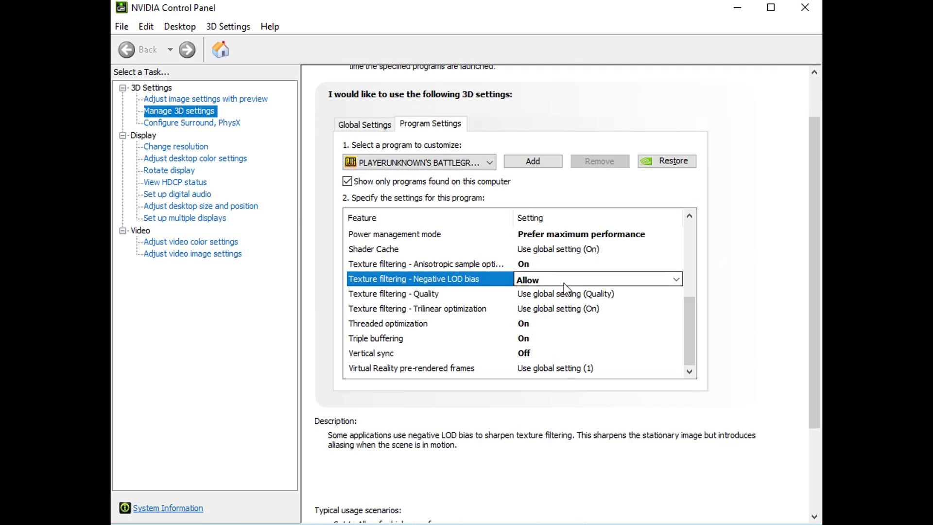
left_click(563, 283)
left_click(565, 301)
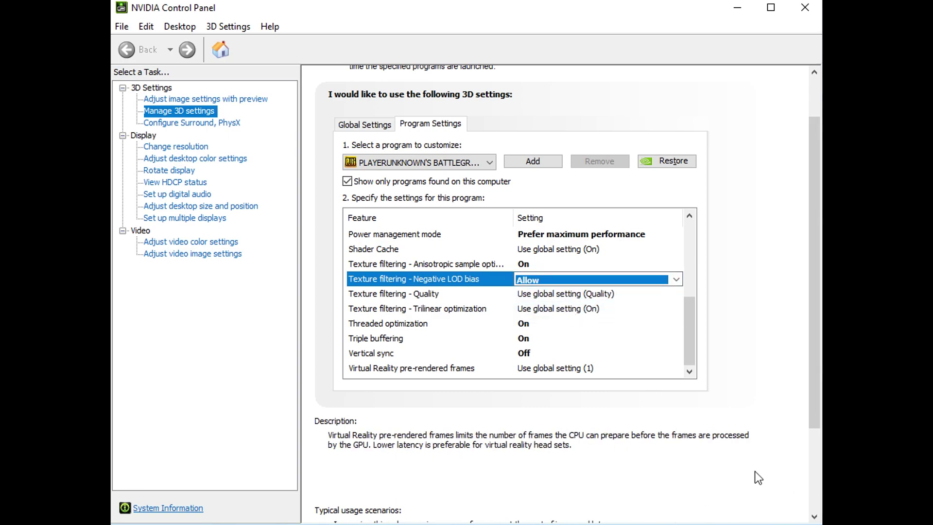
left_click(674, 280)
left_click(576, 303)
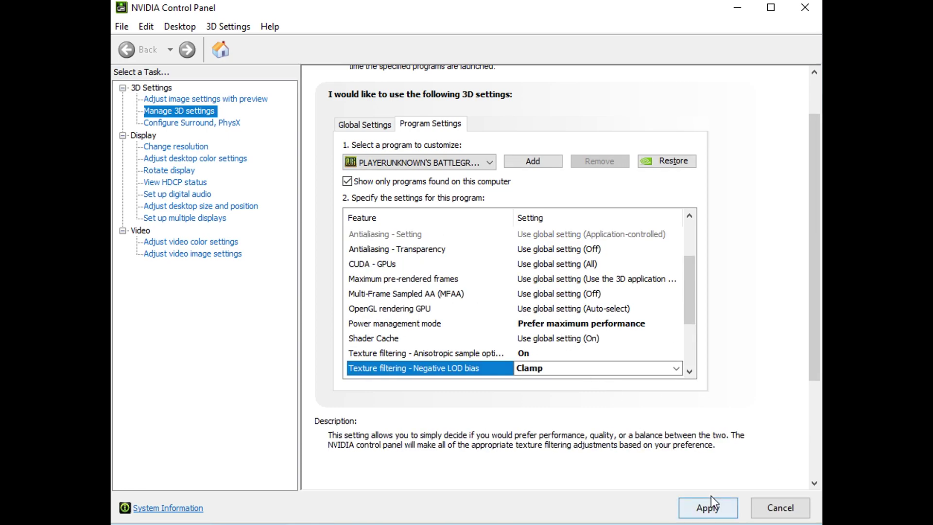
left_click(598, 368)
left_click(562, 400)
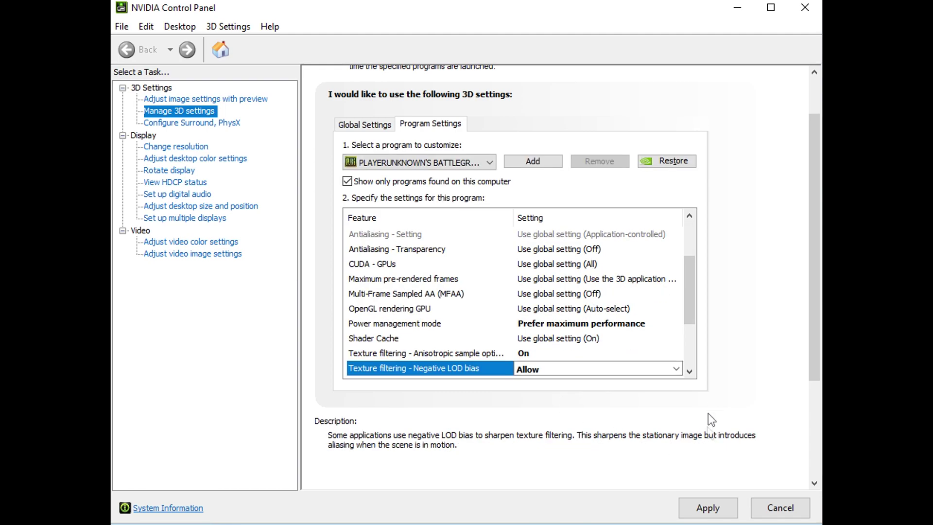
left_click(726, 515)
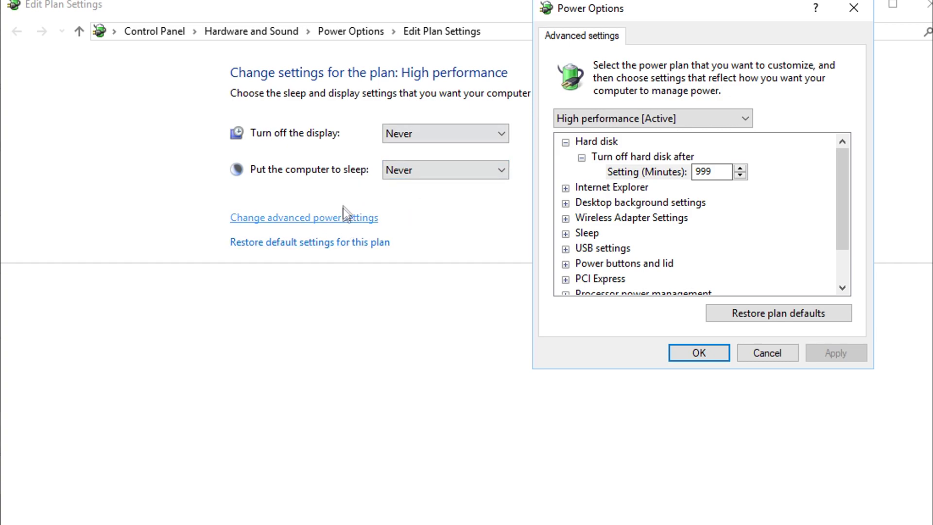
Keep the High performance plan and review its Sleep and Display timeout and brightness values.
left_click(711, 121)
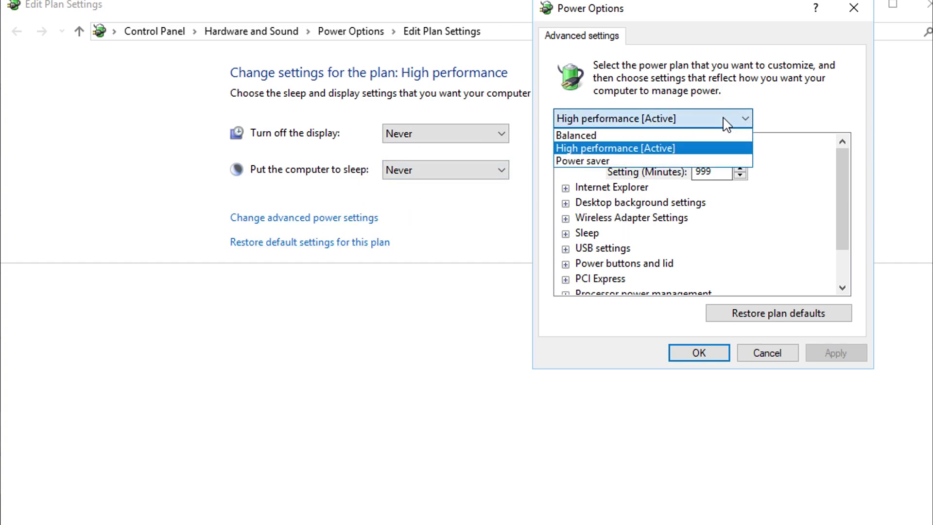
left_click(703, 135)
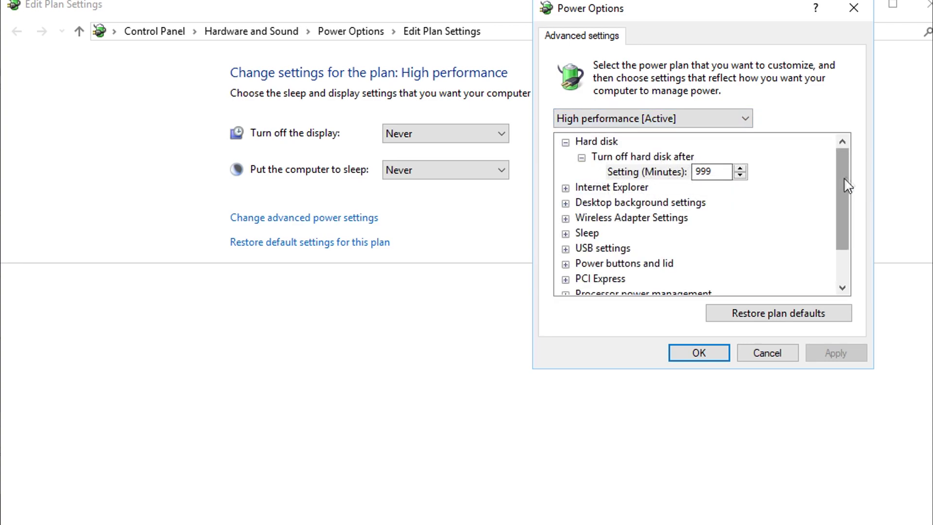
mouse_move(843, 189)
left_mouse_down()
mouse_move(851, 234)
mouse_move(834, 173)
left_mouse_up()
left_click_drag(850, 205, 850, 233)
left_click(566, 187)
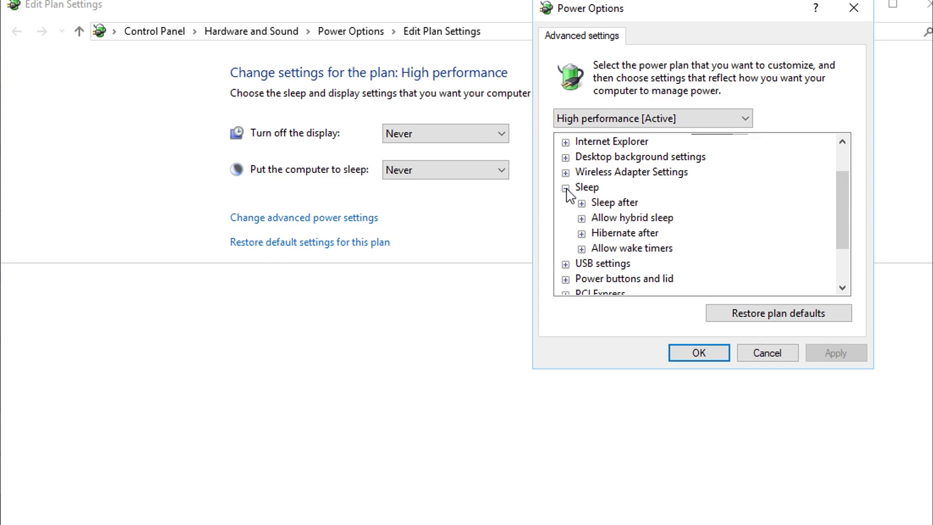
left_click(582, 203)
left_click(565, 187)
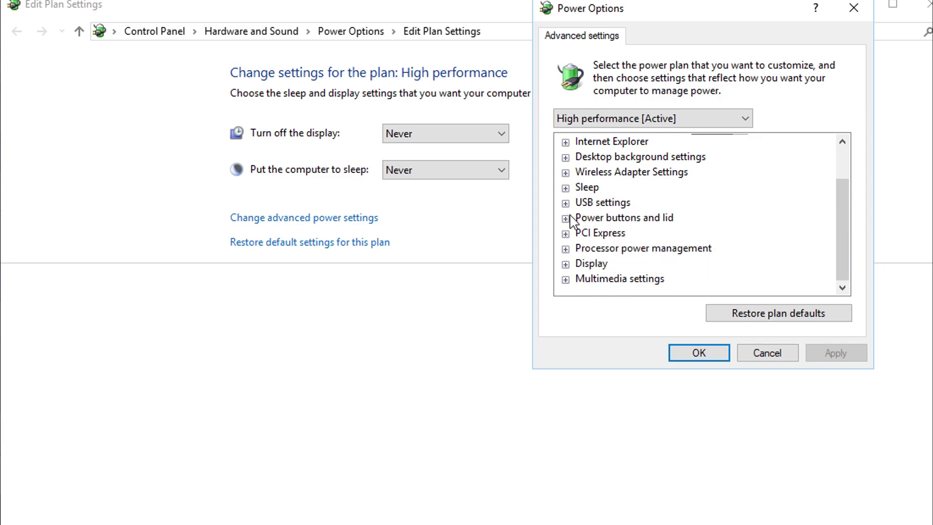
left_click(565, 264)
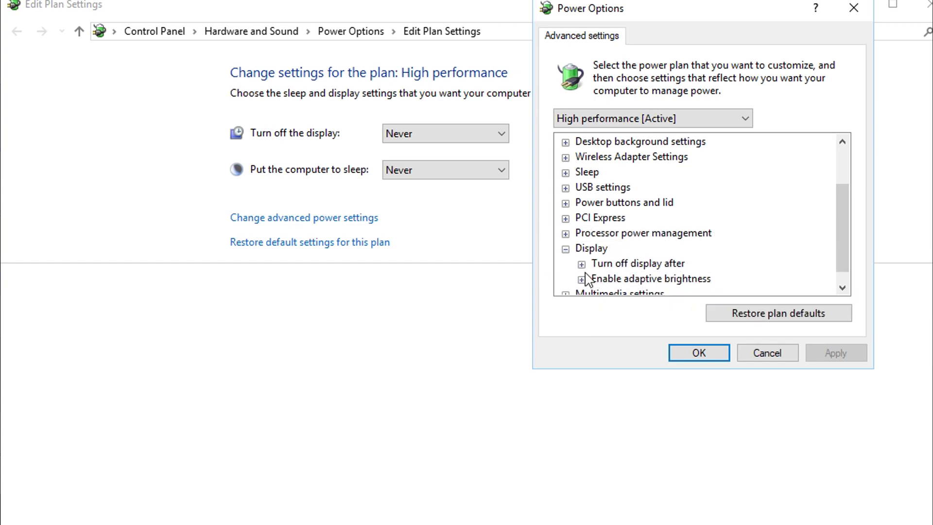
left_click(582, 264)
left_click(581, 278)
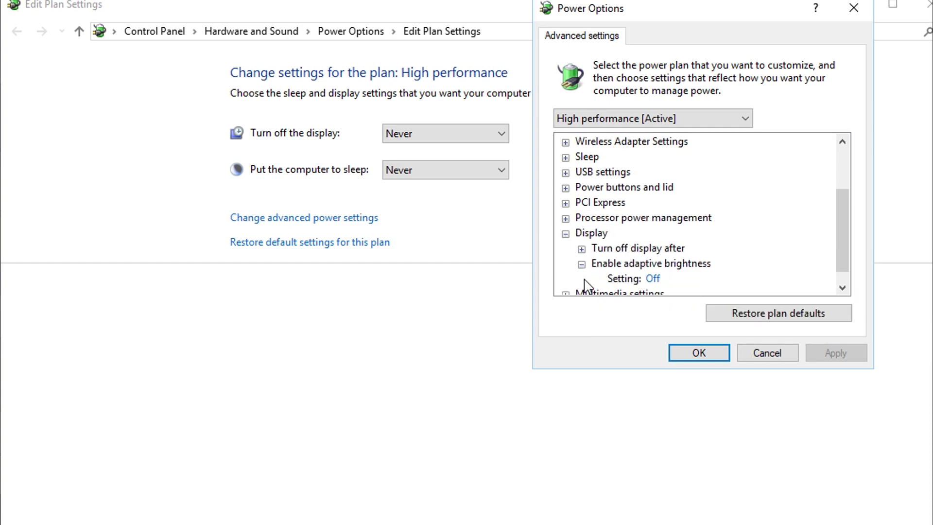
left_click(581, 263)
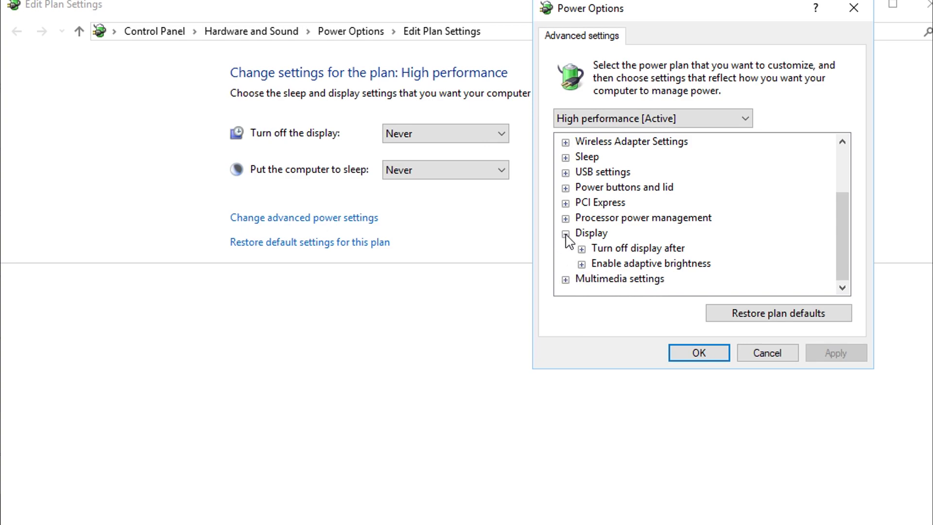
left_click(565, 232)
Review Processor power management — 100% min/max state, Active cooling — and accept the plan settings.
left_click(565, 248)
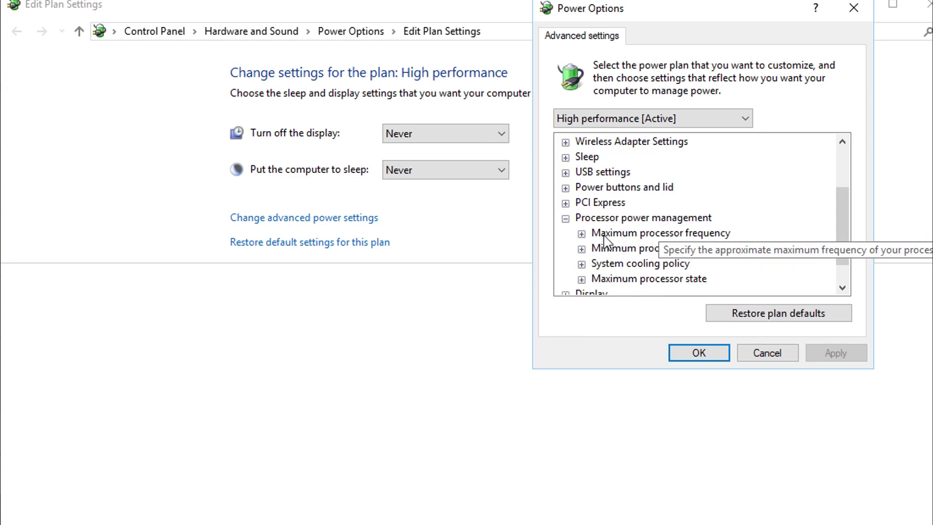
left_click(581, 232)
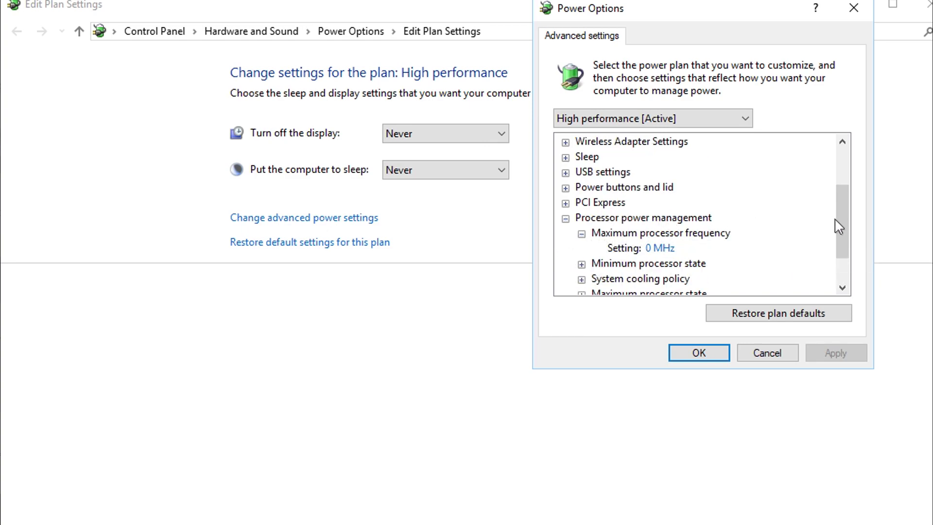
left_click_drag(842, 227, 839, 251)
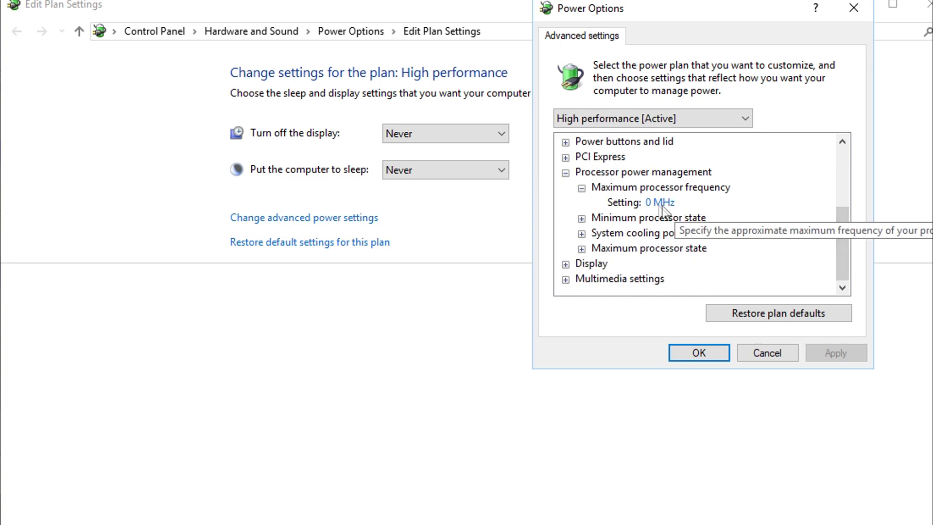
left_click(582, 217)
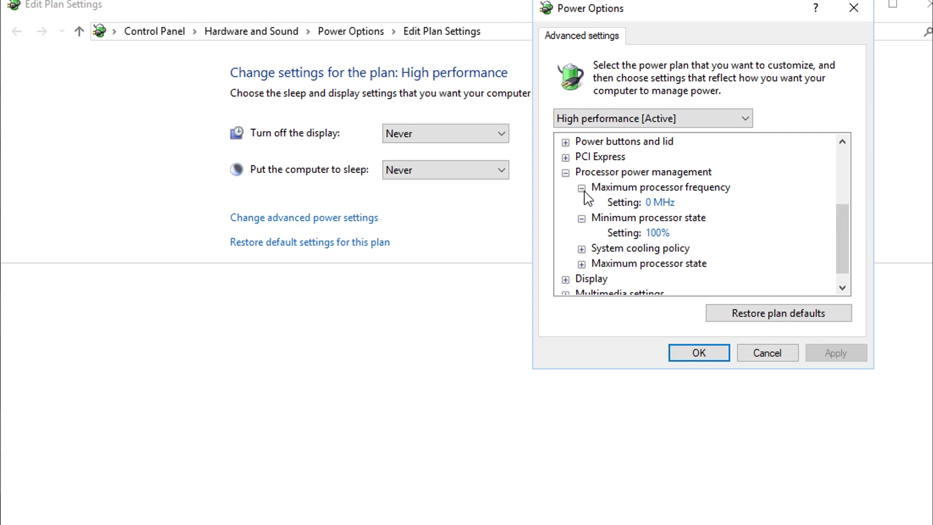
left_click(582, 188)
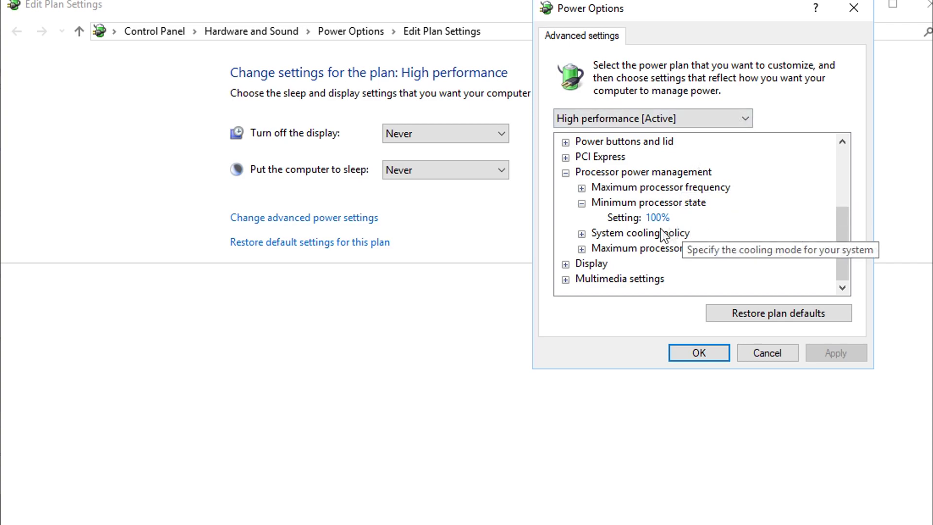
left_click(582, 233)
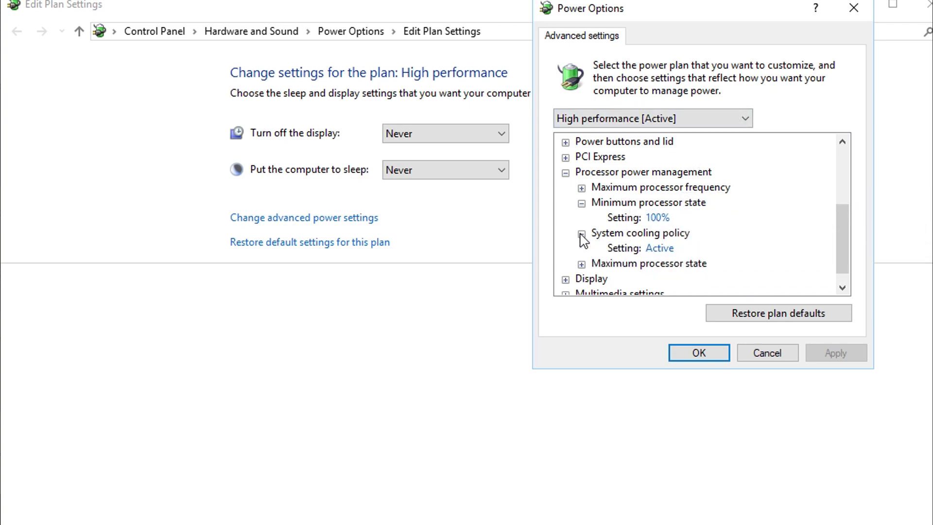
left_click(582, 264)
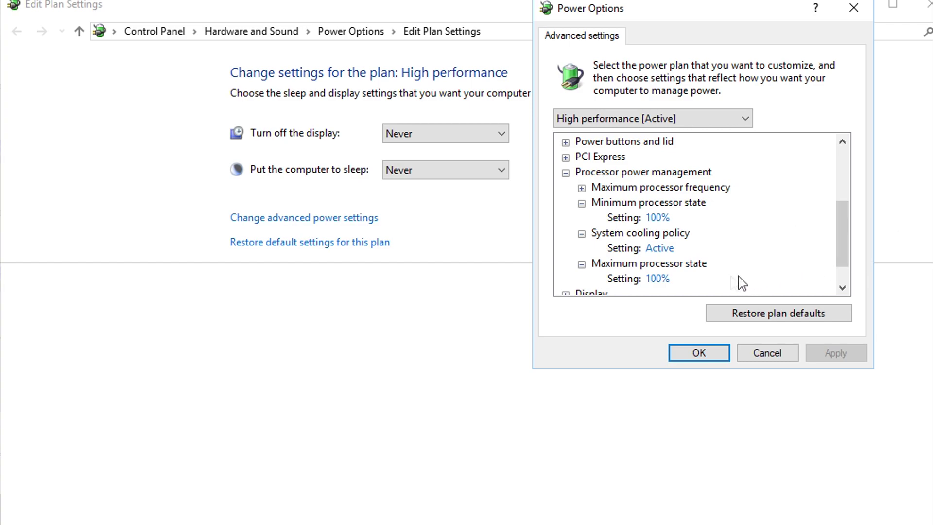
left_click(698, 353)
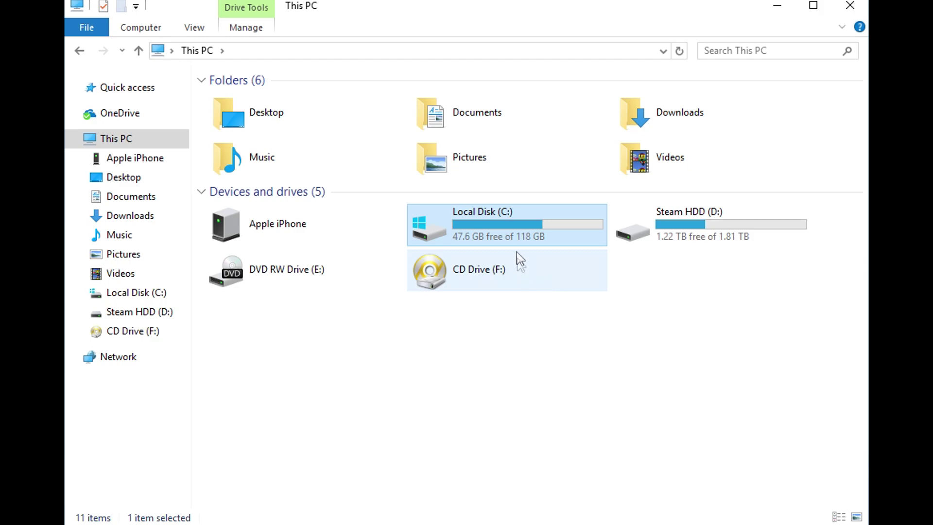
Browse from Local Disk (C:) through Users and the user folder into AppData\Local.
double_click(485, 231)
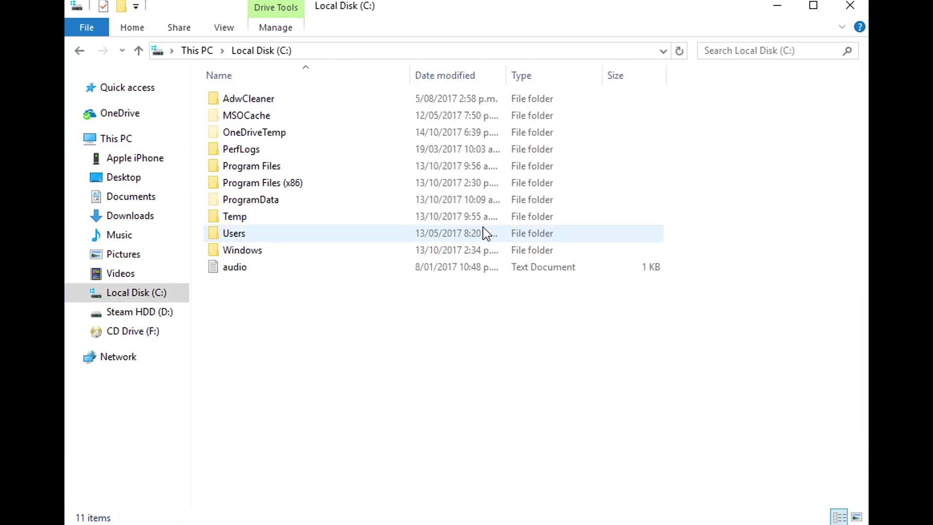
double_click(262, 236)
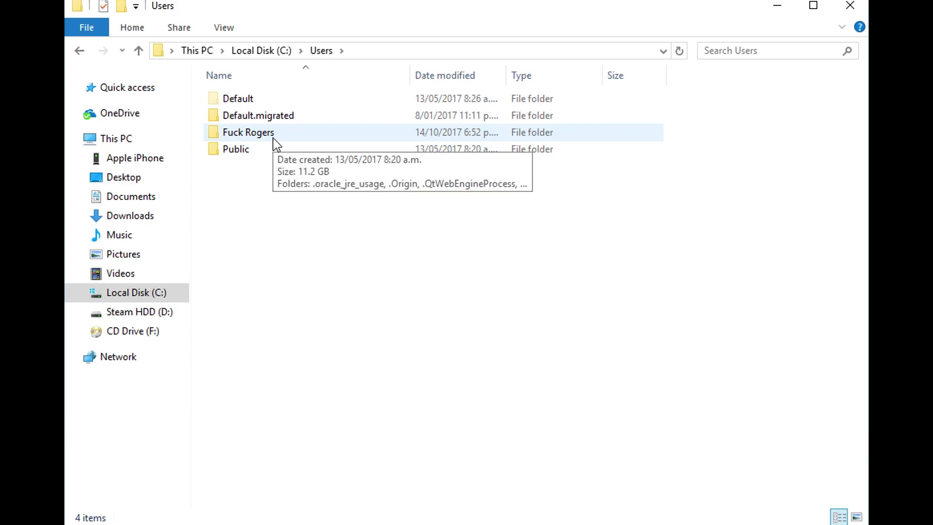
double_click(248, 132)
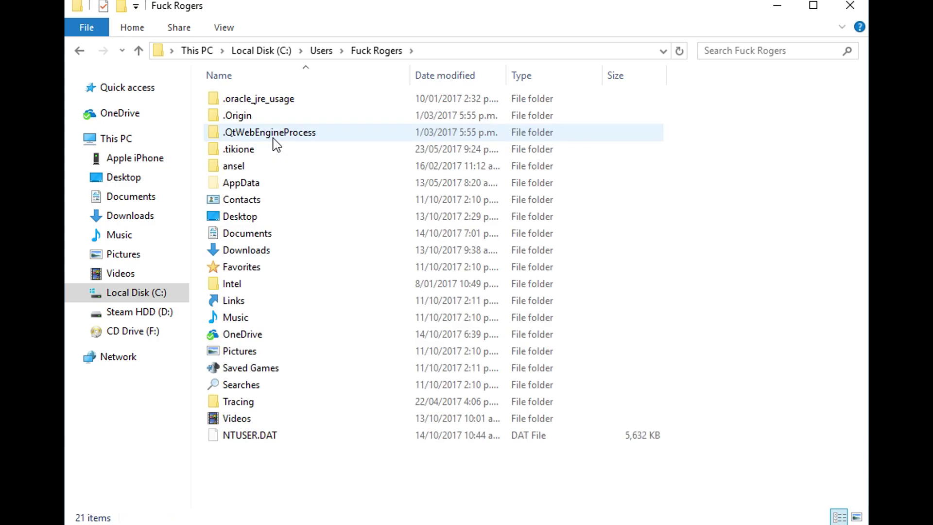
double_click(260, 183)
double_click(234, 98)
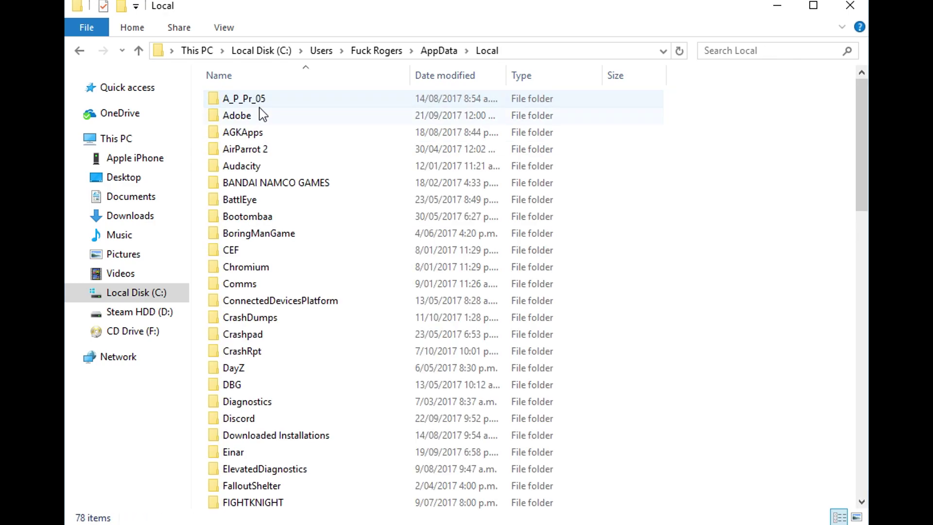
scroll(327, 253, "down", 5)
scroll(324, 281, "down", 4)
scroll(324, 281, "down", 6)
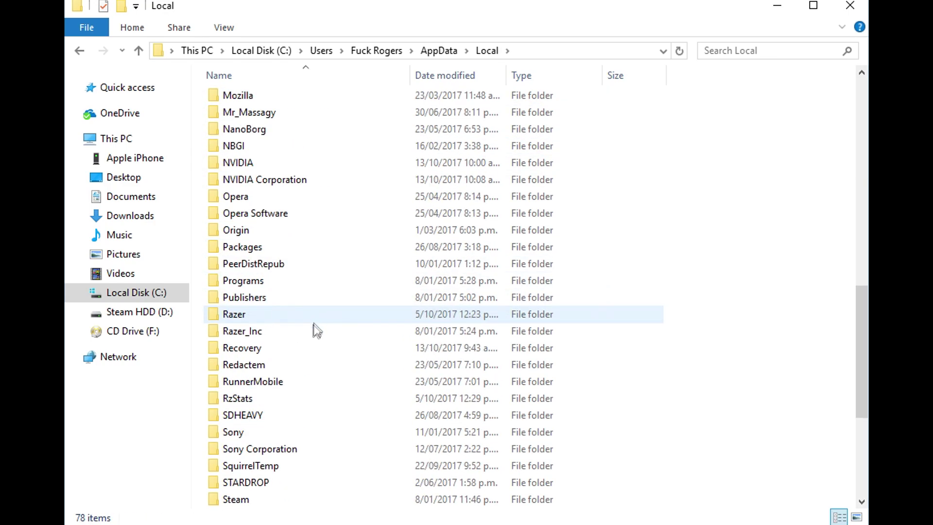
scroll(307, 321, "down", 3)
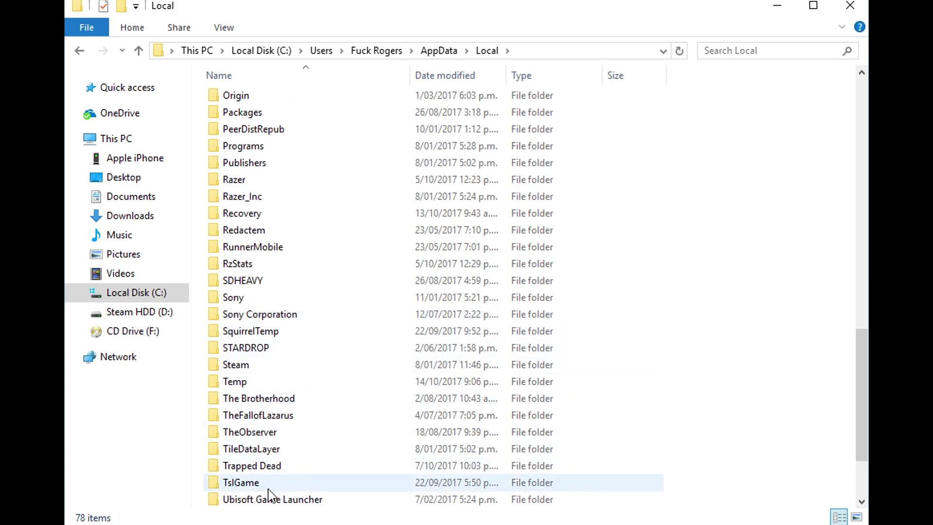
mouse_move(241, 483)
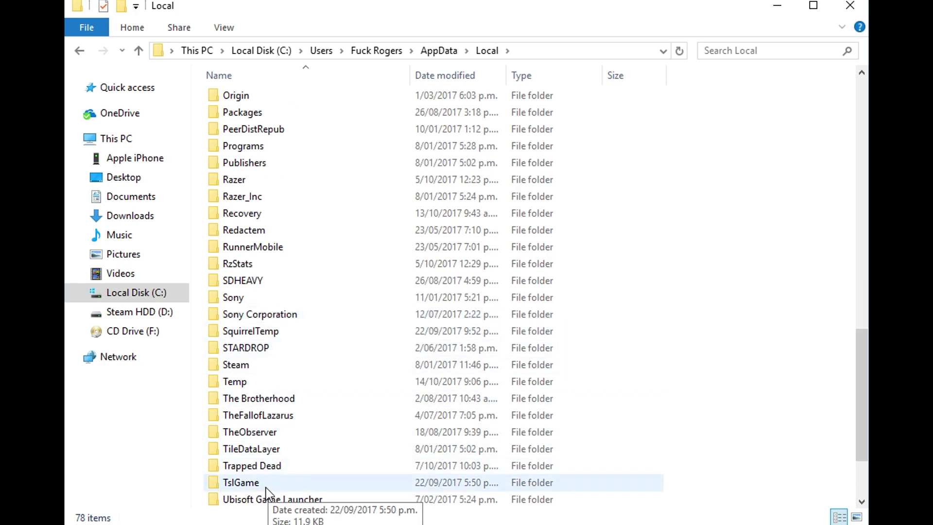
Continue into TslGame\Saved\Config\WindowsNoEditor listing the game's configuration files.
double_click(268, 487)
left_click(262, 102)
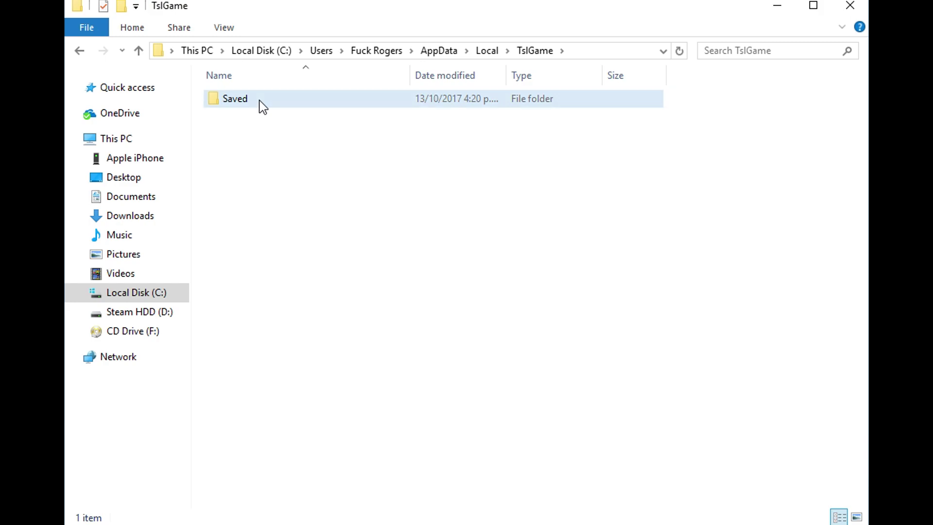
double_click(262, 102)
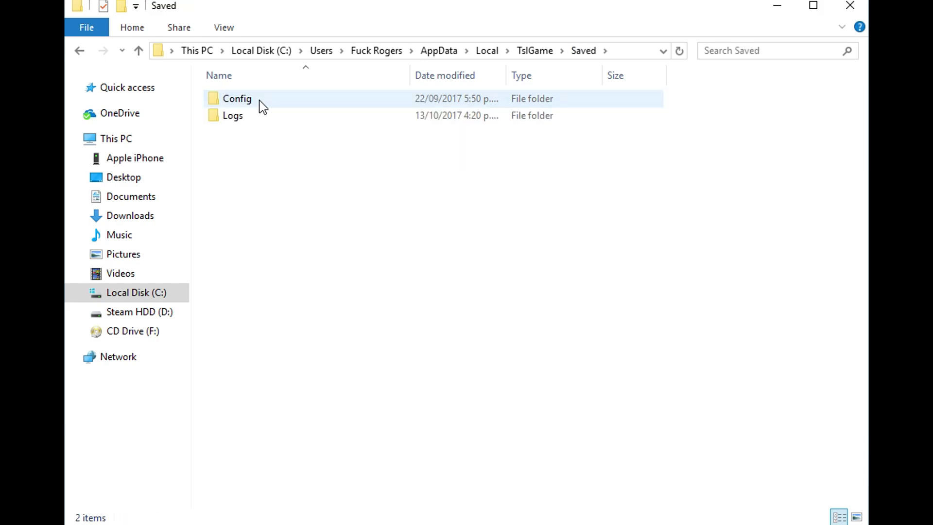
double_click(300, 99)
double_click(314, 102)
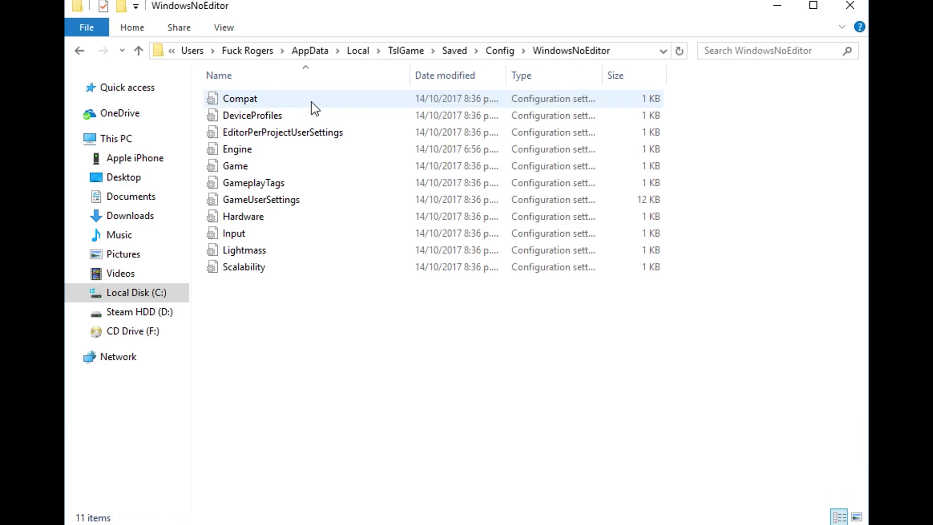
View Engine.ini's RendererSettings lines with r.Tonemapper.Sharpen=1 in Notepad, cancelling Save As.
double_click(283, 156)
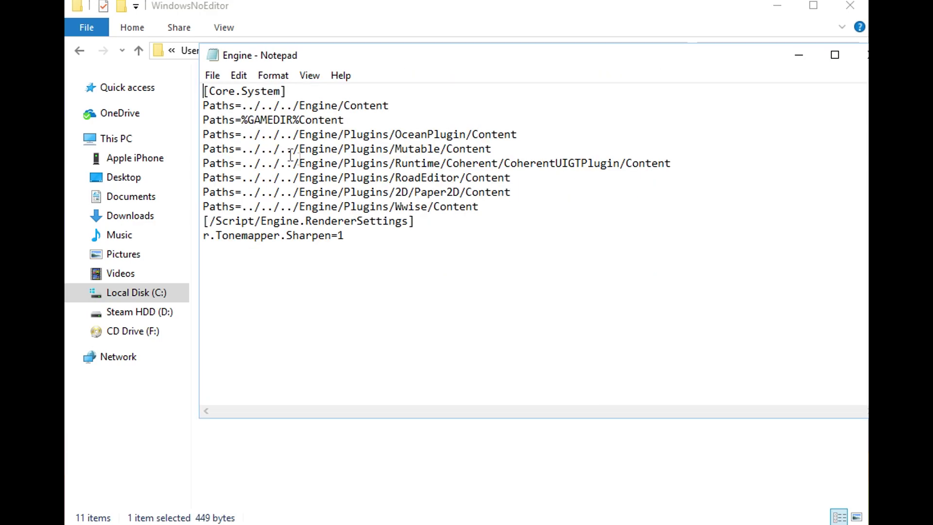
left_click_drag(346, 236, 203, 220)
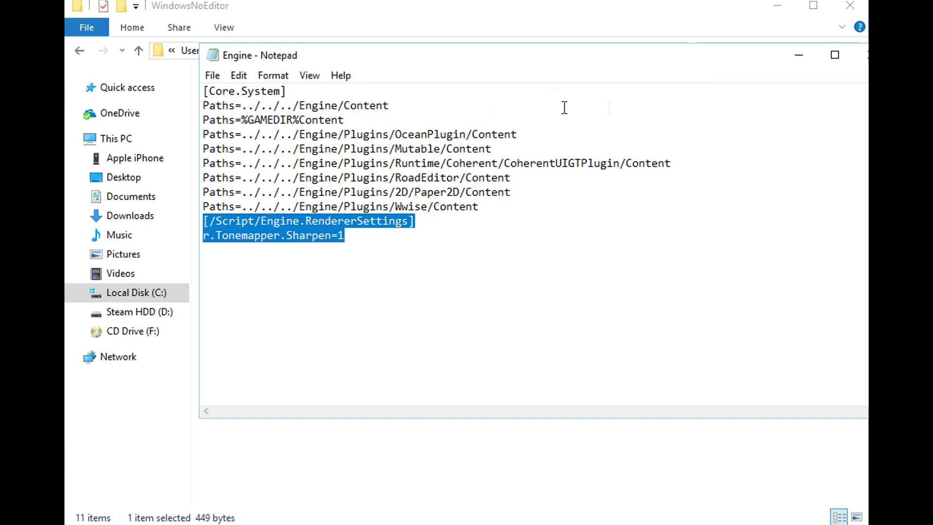
left_click(212, 75)
left_click(241, 146)
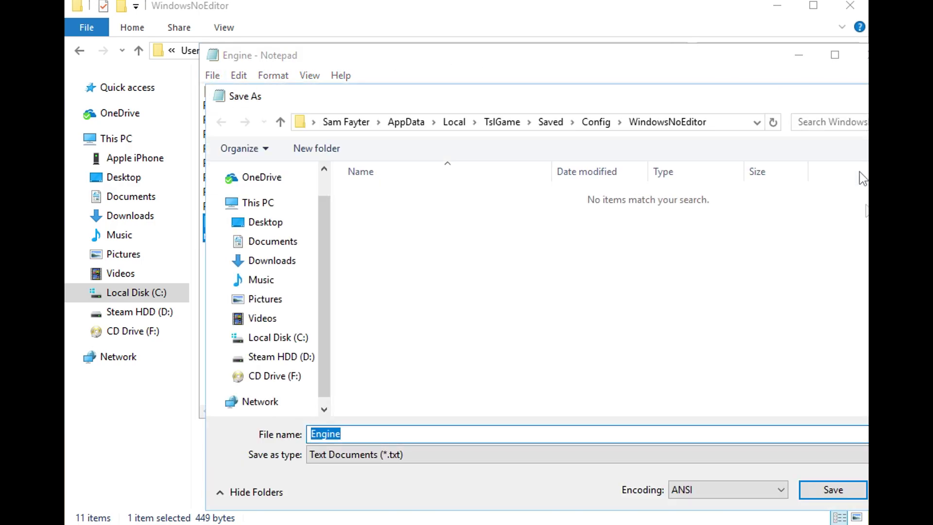
key("Escape")
left_click(863, 55)
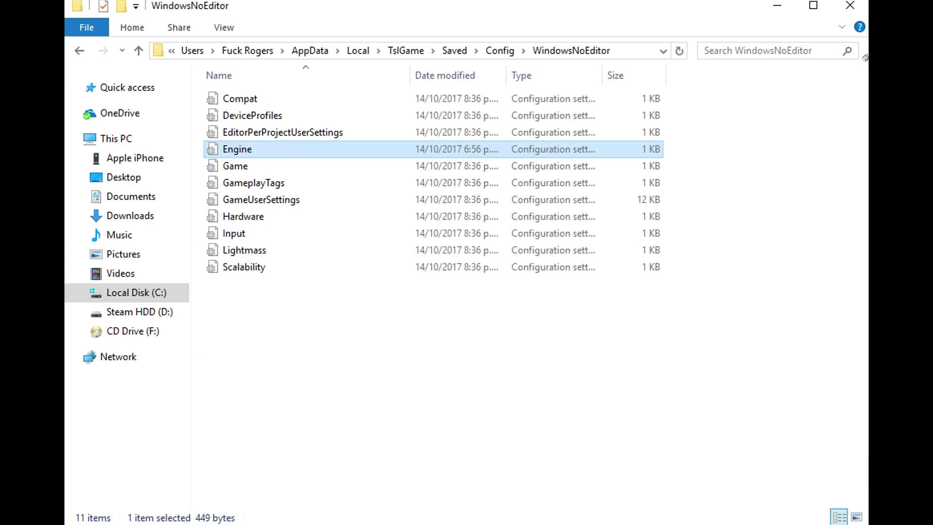
right_click(372, 153)
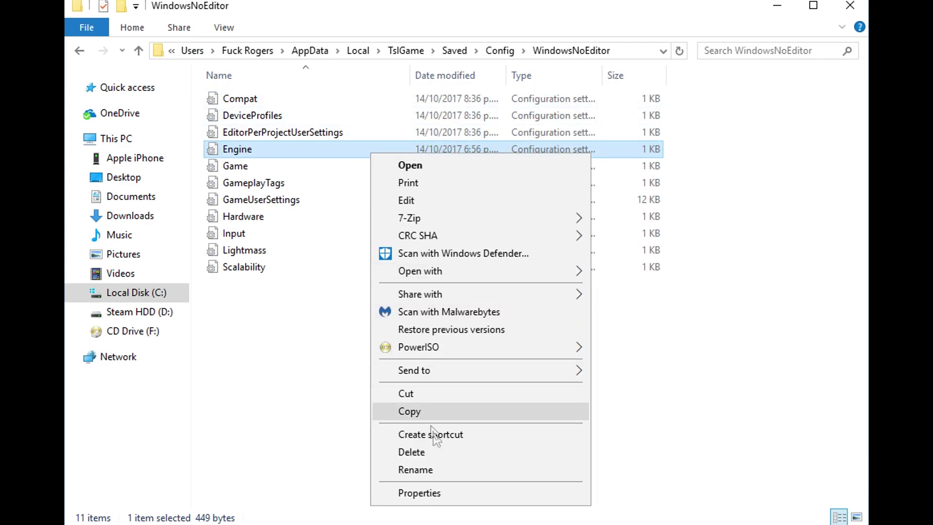
left_click(438, 494)
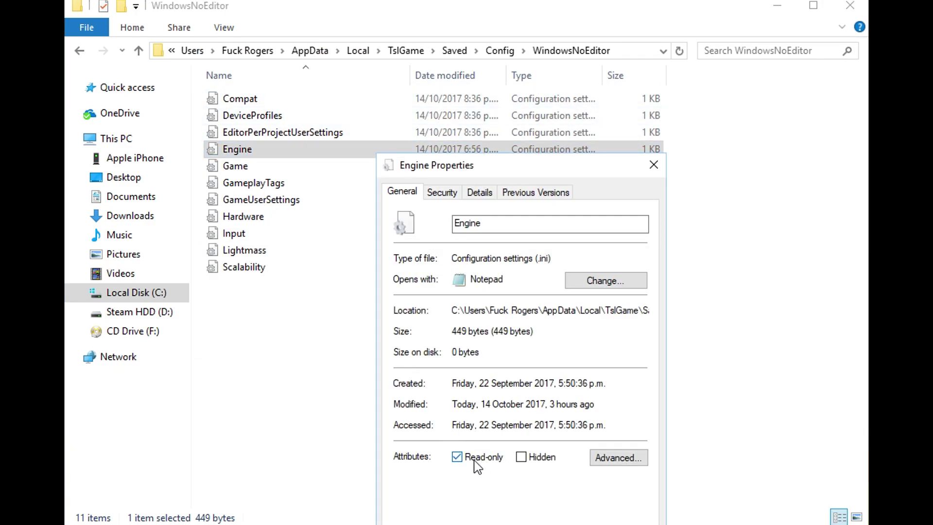
key("Escape")
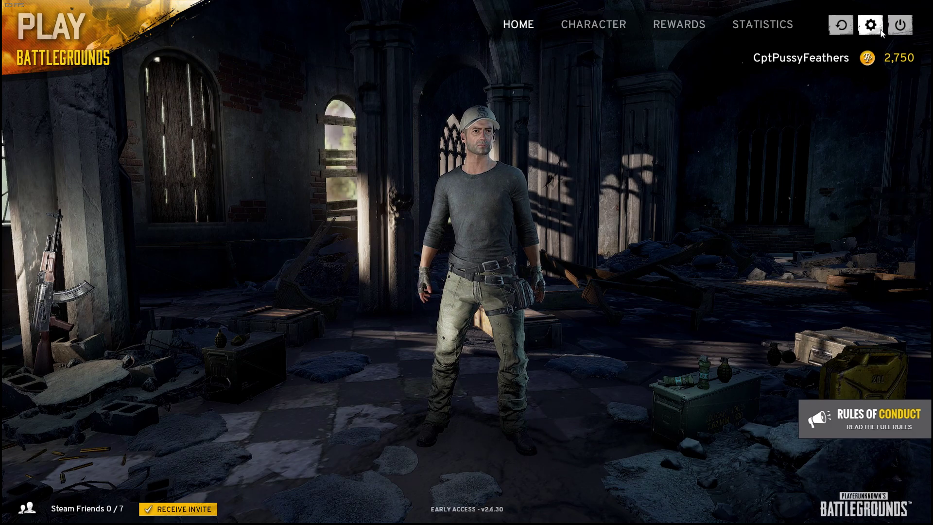
Review Screen Mode FULLSCREEN (WINDOWED) and Highlights Auto Capture disabled, dismissing the GeForce overlay.
left_click(870, 24)
scroll(634, 186, "down", 1)
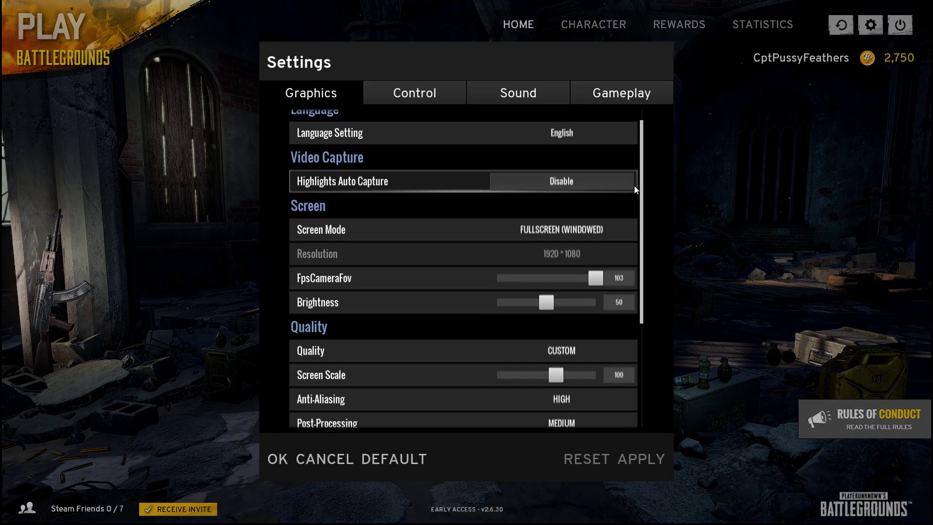
scroll(597, 266, "down", 1)
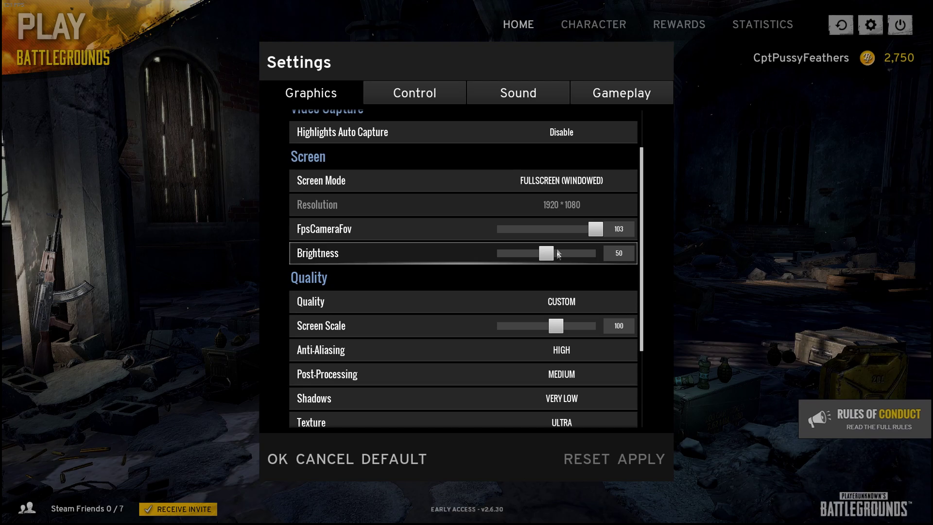
left_click(567, 183)
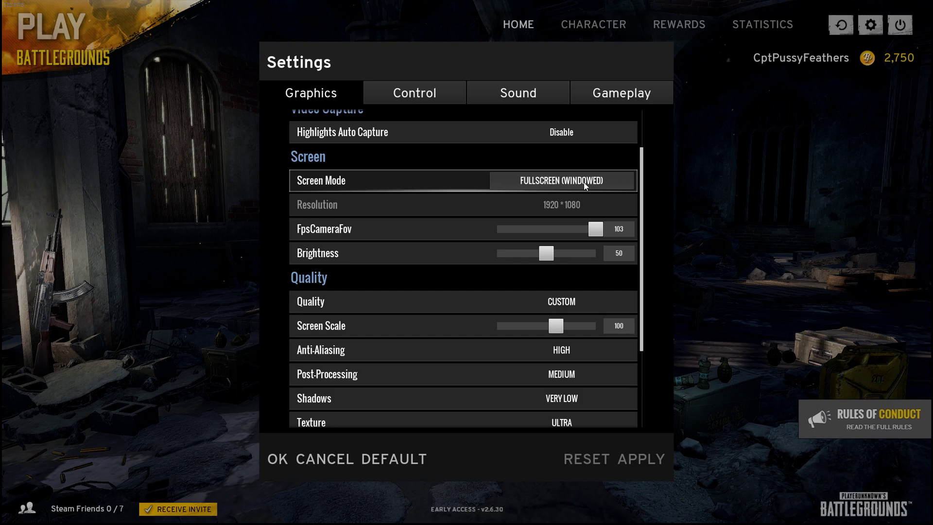
scroll(584, 186, "up", 1)
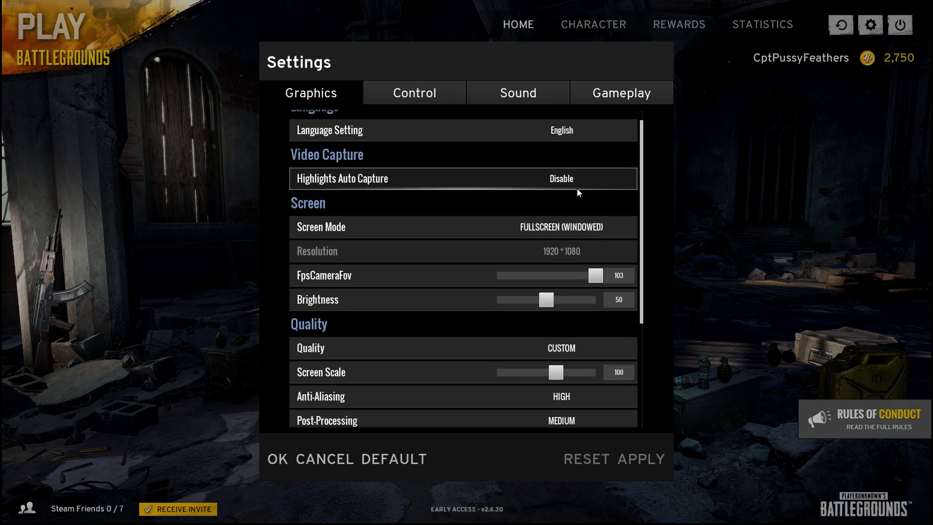
left_click(579, 180)
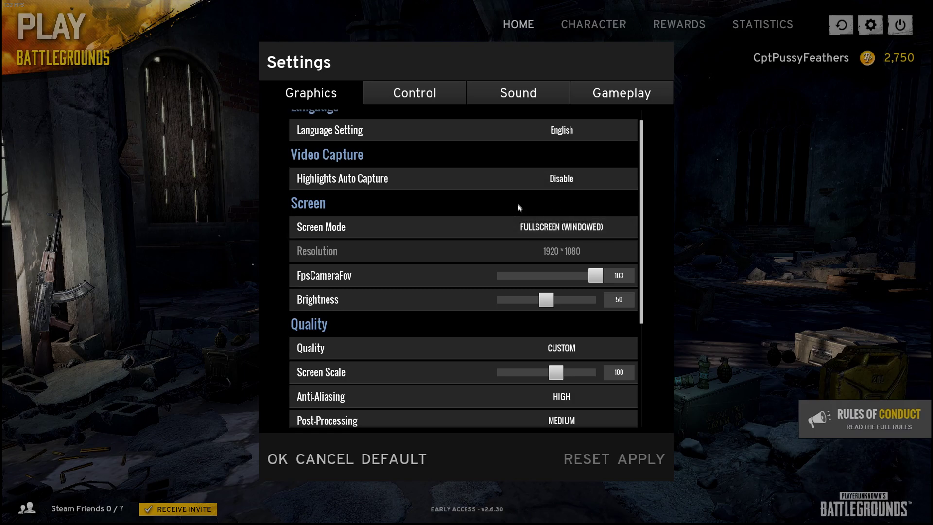
key("alt+z")
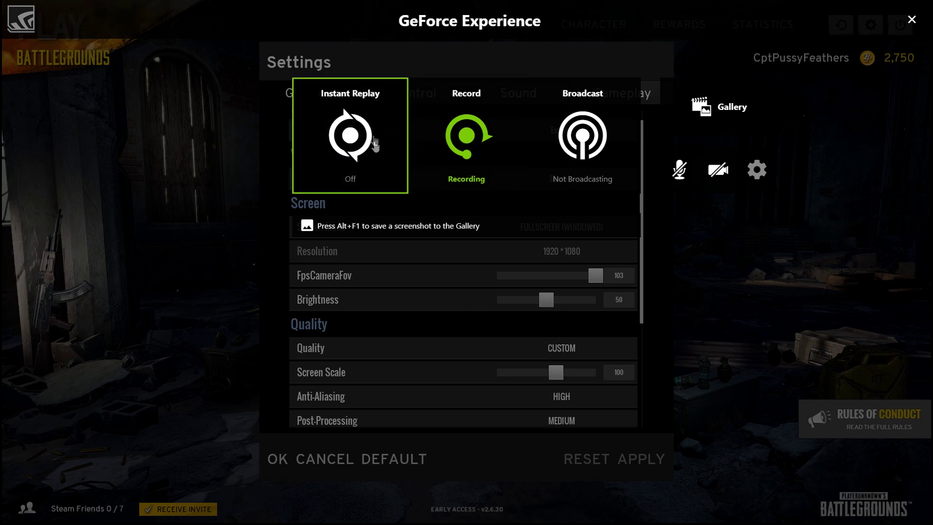
key("alt+z")
scroll(575, 203, "down", 3)
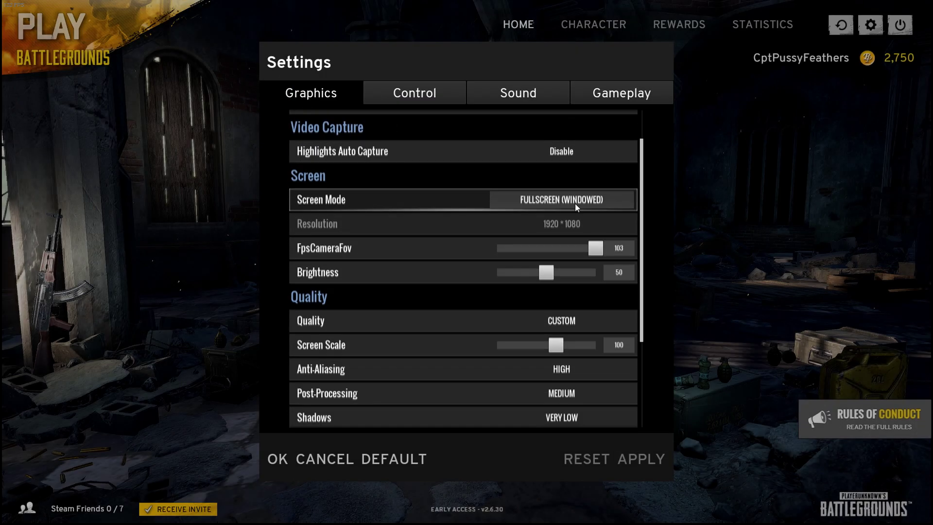
scroll(575, 204, "down", 2)
scroll(575, 204, "down", 2)
scroll(551, 199, "down", 1)
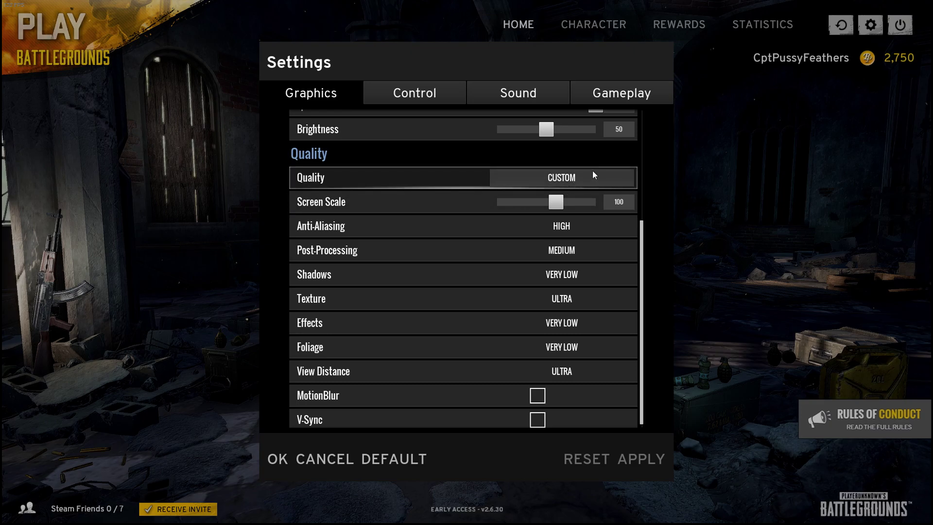
scroll(593, 171, "down", 1)
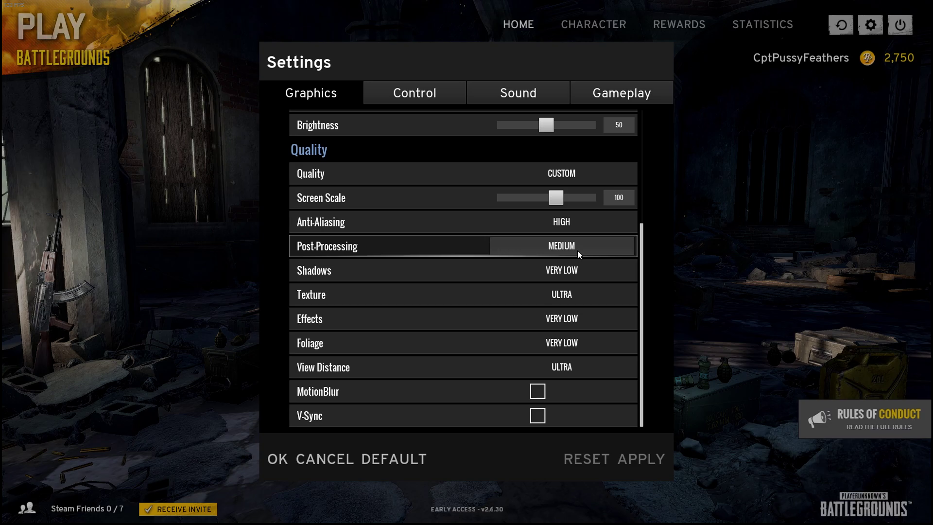
left_click(578, 250)
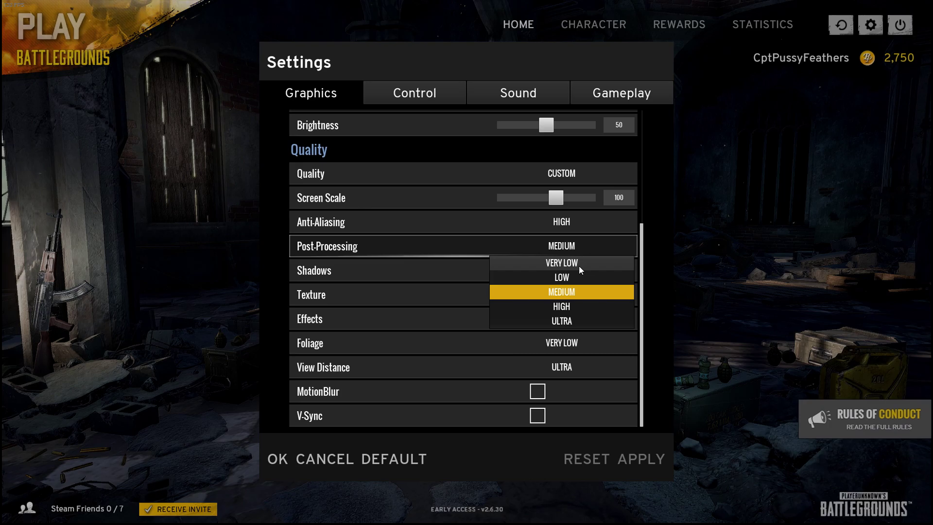
left_click(578, 264)
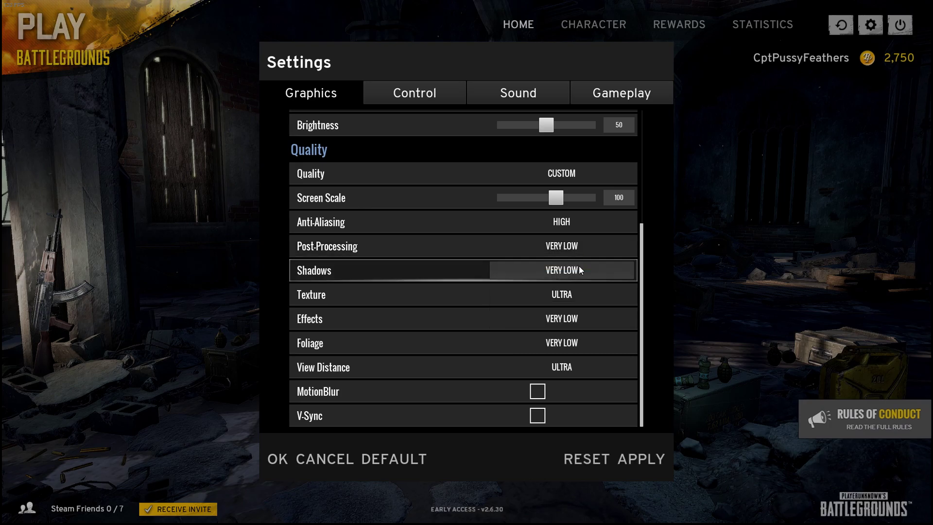
left_click(625, 458)
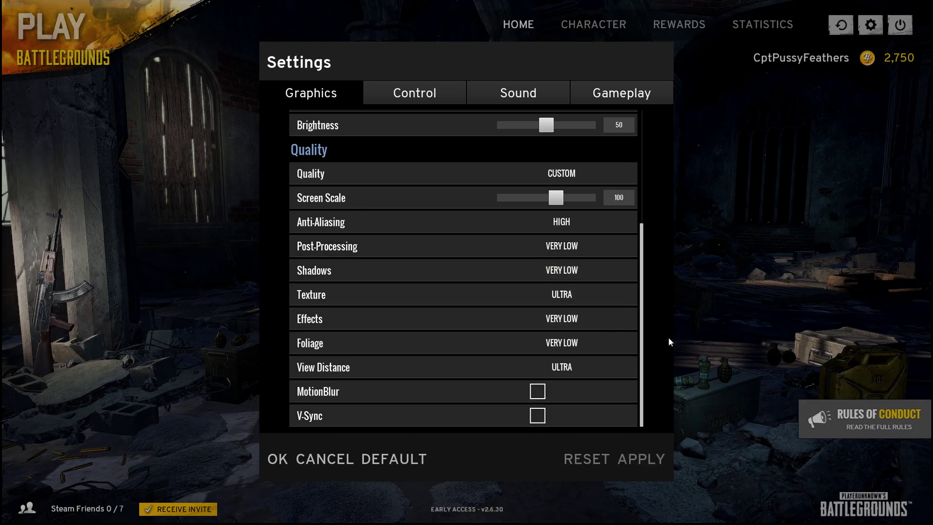
left_click(590, 253)
left_click(561, 292)
left_click(642, 458)
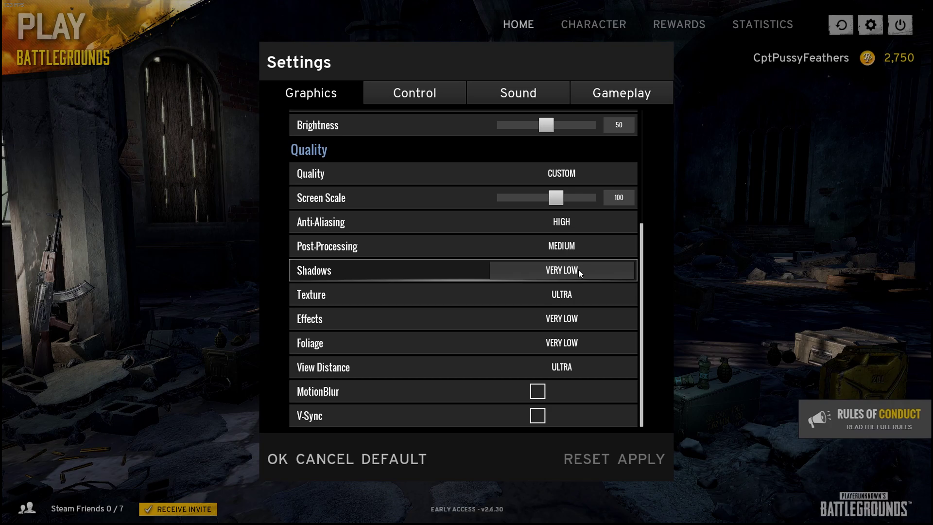
left_click(578, 269)
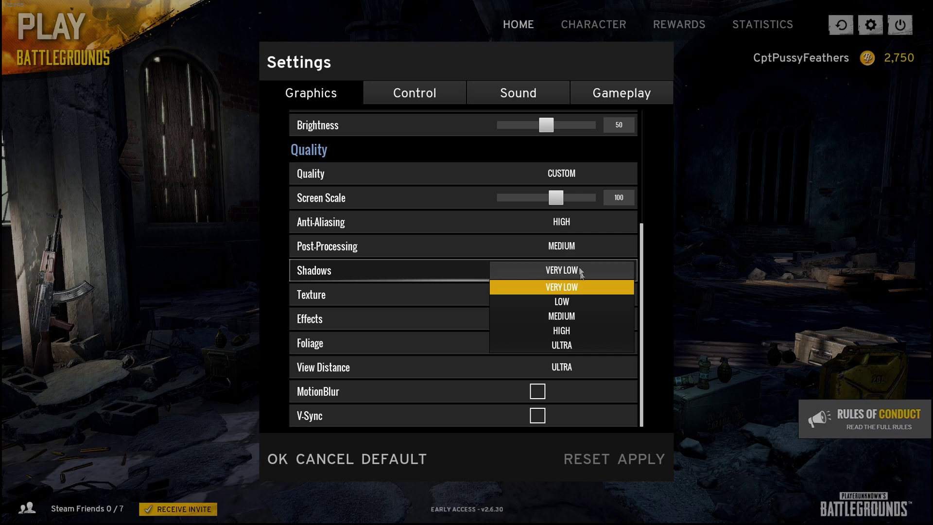
left_click(579, 348)
left_click(641, 458)
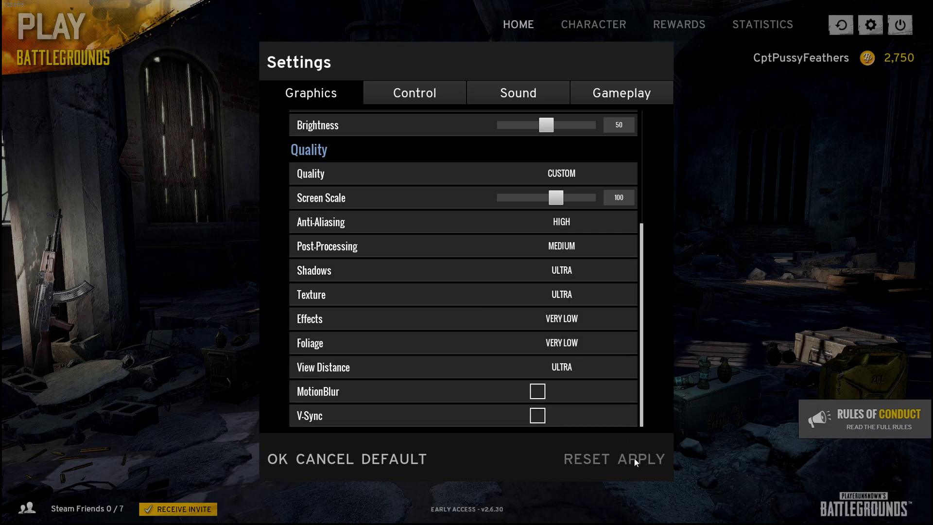
left_click(579, 275)
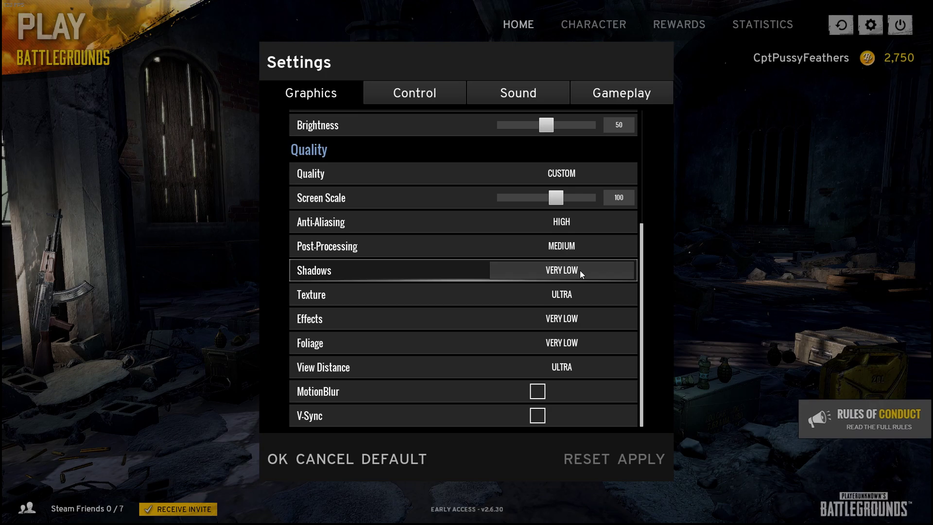
left_click(579, 270)
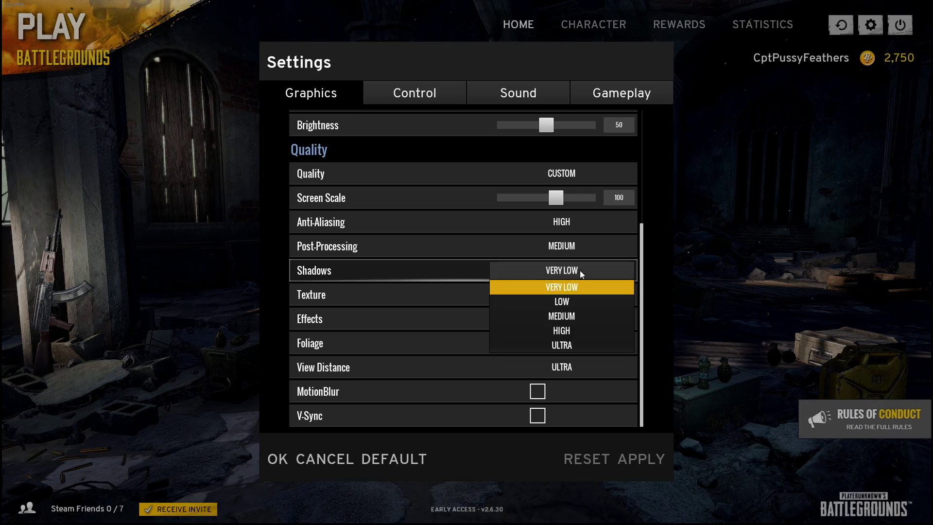
left_click(574, 344)
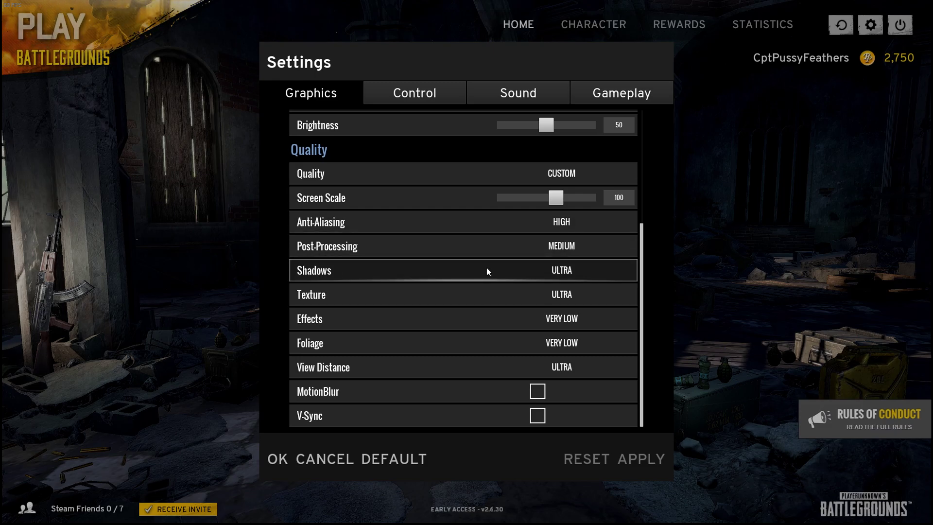
left_click(570, 273)
left_click(573, 289)
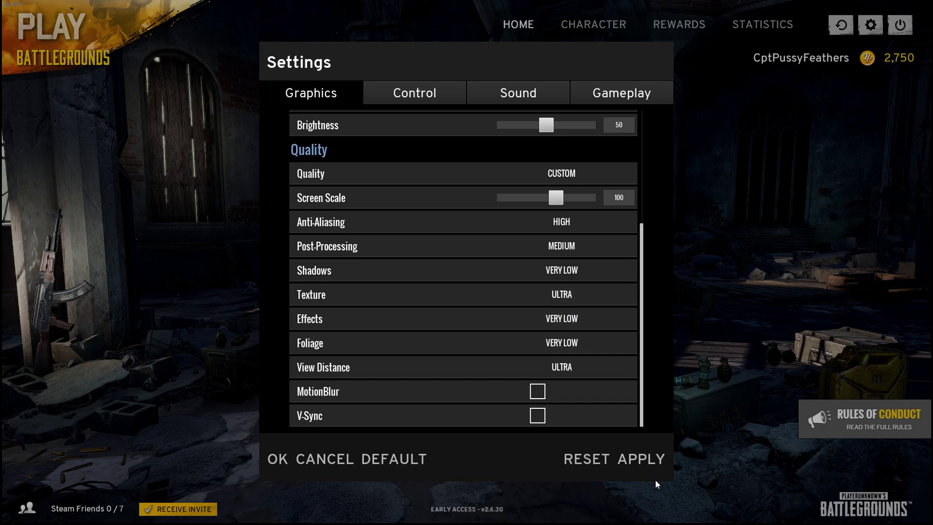
left_click(641, 458)
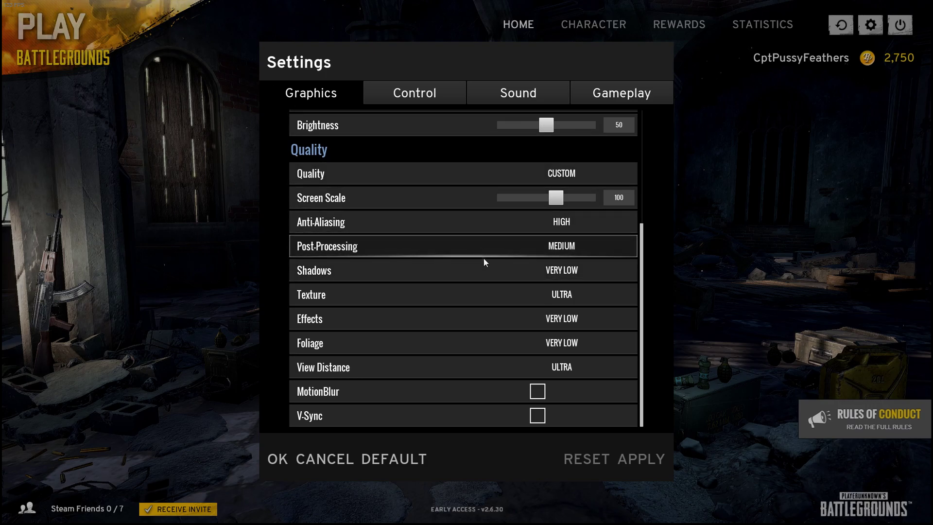
left_click(576, 300)
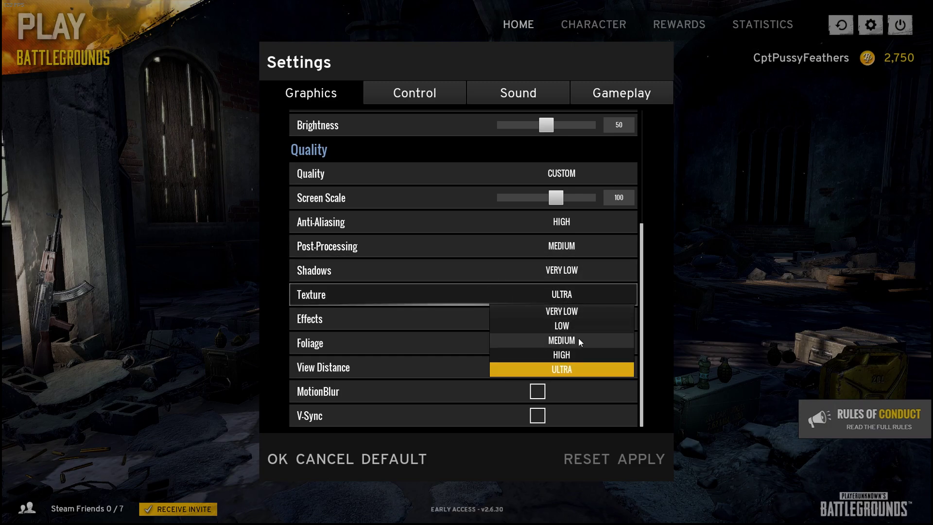
left_click(579, 297)
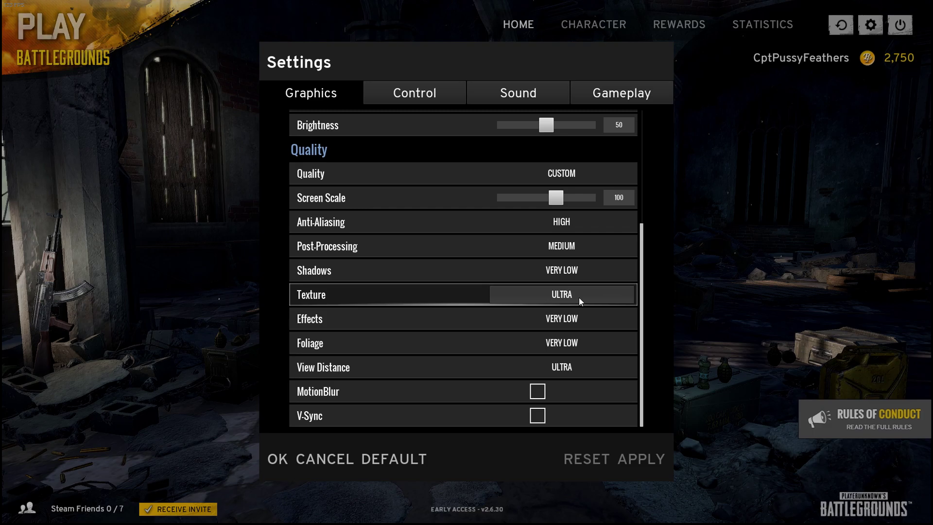
left_click(551, 297)
left_click(552, 297)
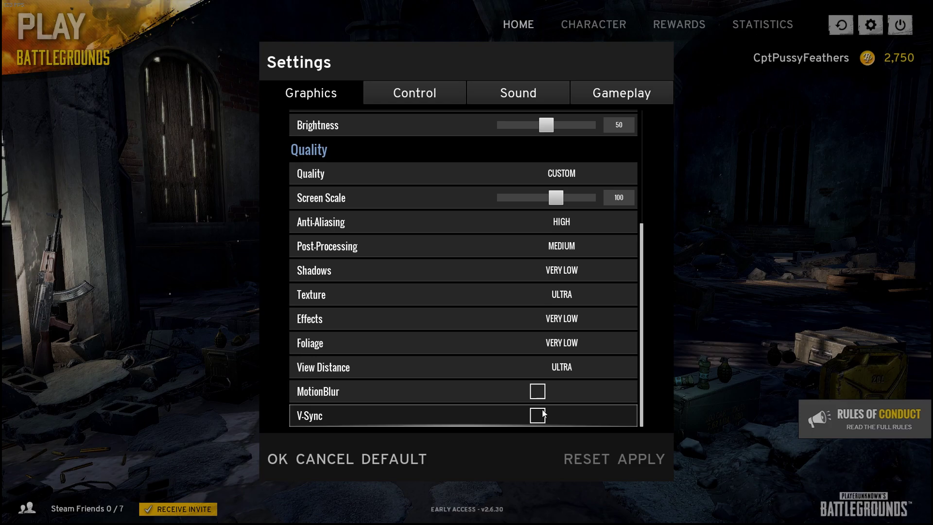
scroll(543, 414, "up", 4)
scroll(592, 345, "down", 3)
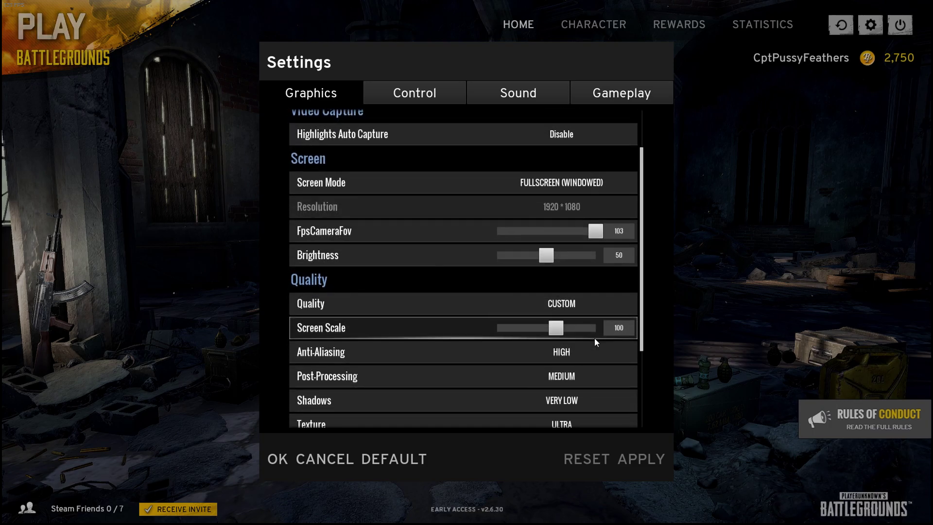
scroll(594, 337, "down", 4)
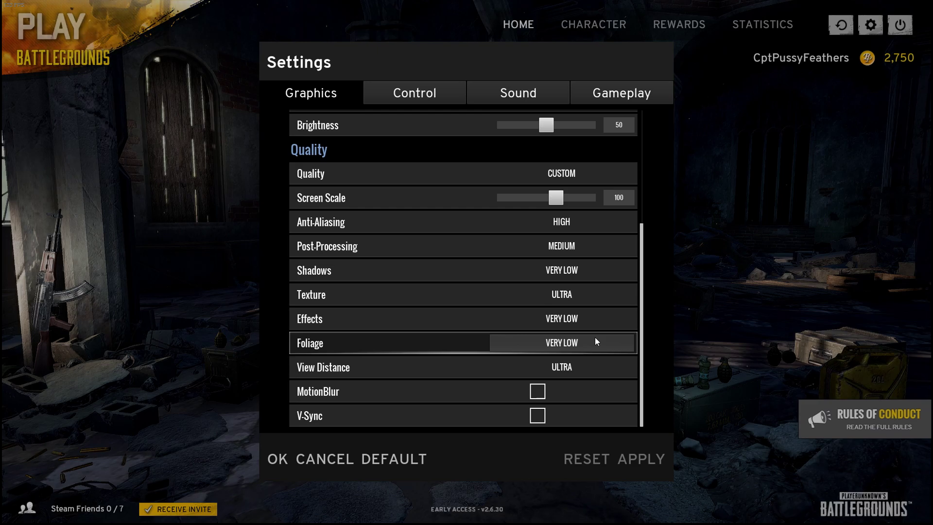
Confirm the graphics settings with OK and return to the lobby.
left_click(279, 459)
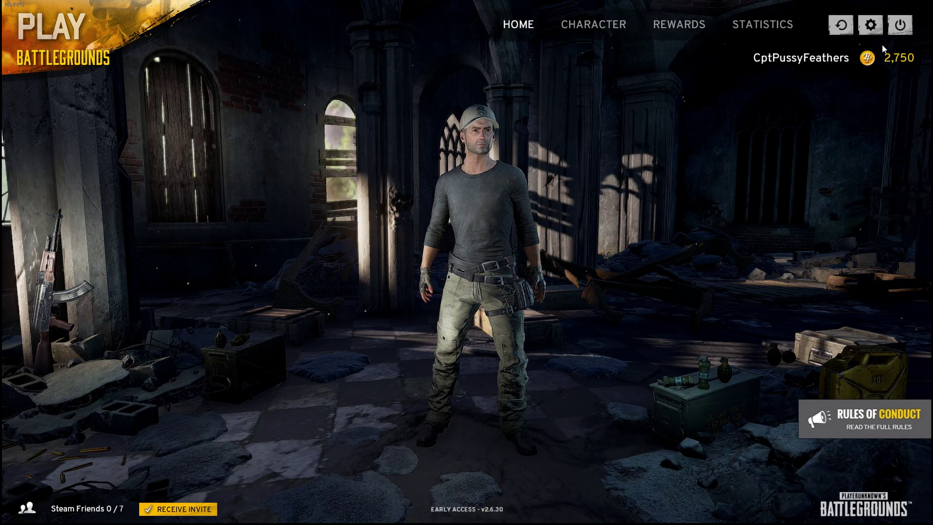